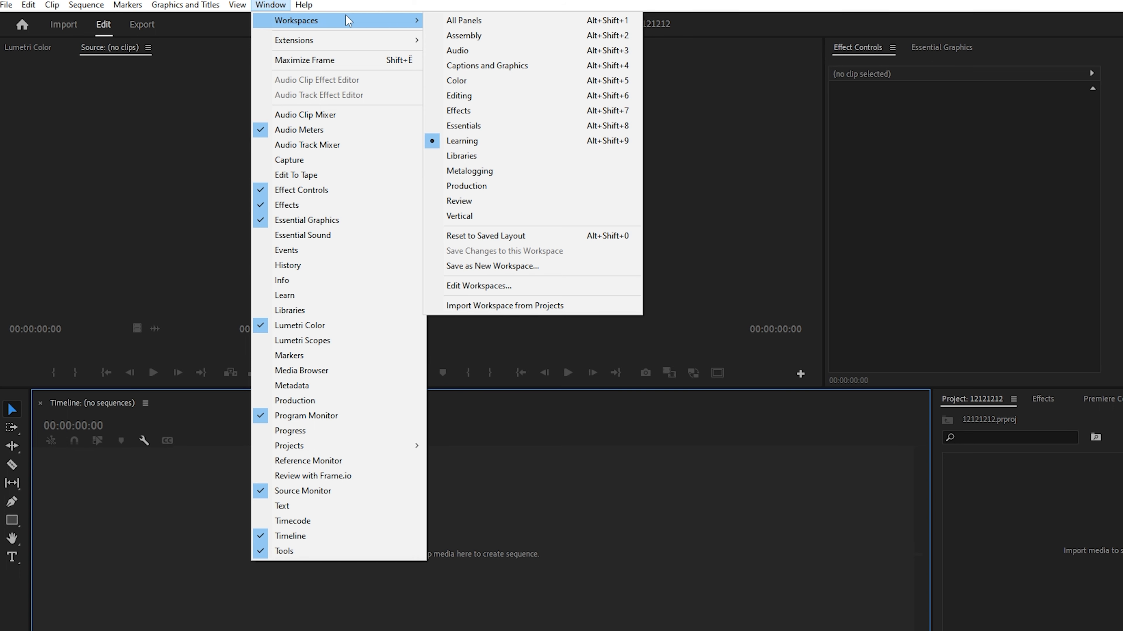
- Import the Brain animation video and all the footage clips from the Человек folder into the project
{"action": "left_click", "coordinate": [1110, 525]}
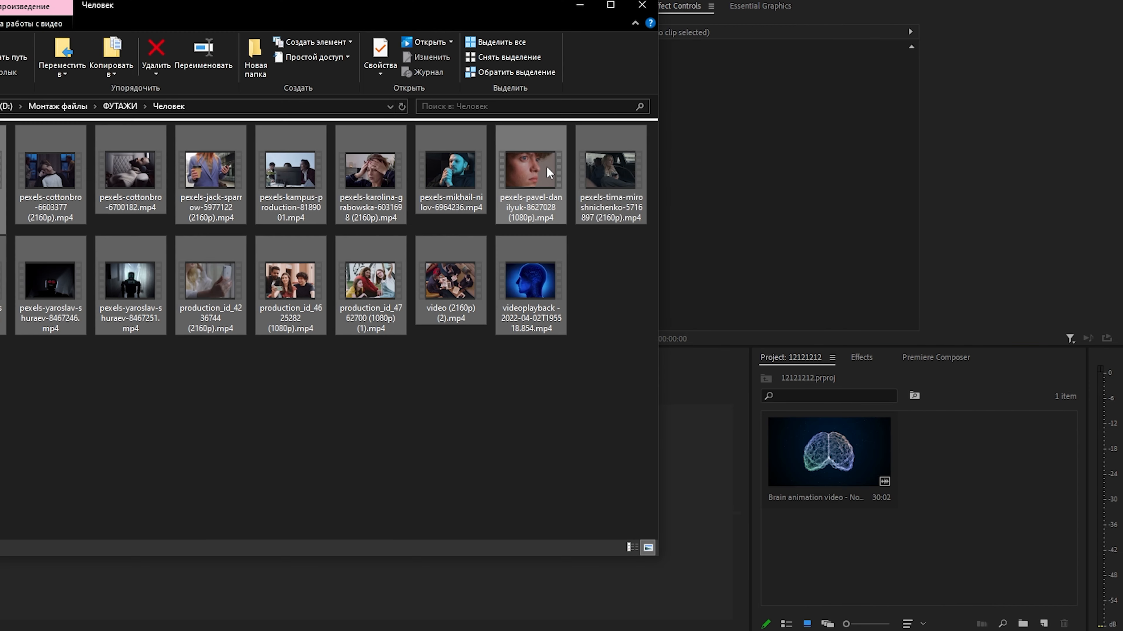
{"action": "left_click_drag", "start_coordinate": [532, 167], "coordinate": [990, 527]}
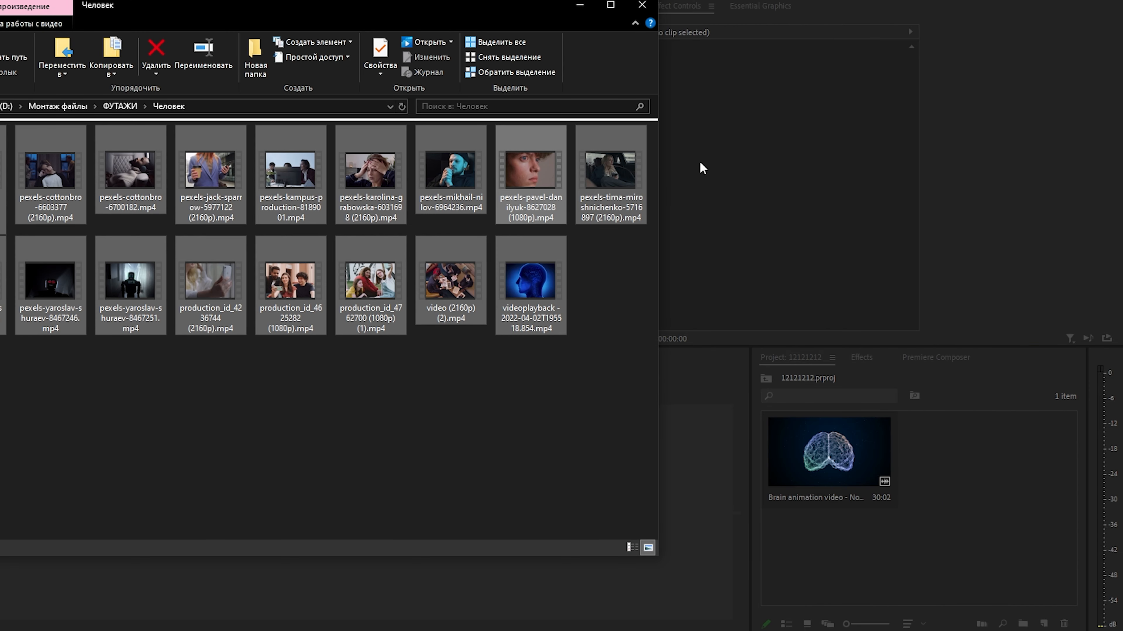
{"action": "scroll", "coordinate": [939, 533], "scroll_direction": "down", "scroll_amount": 3}
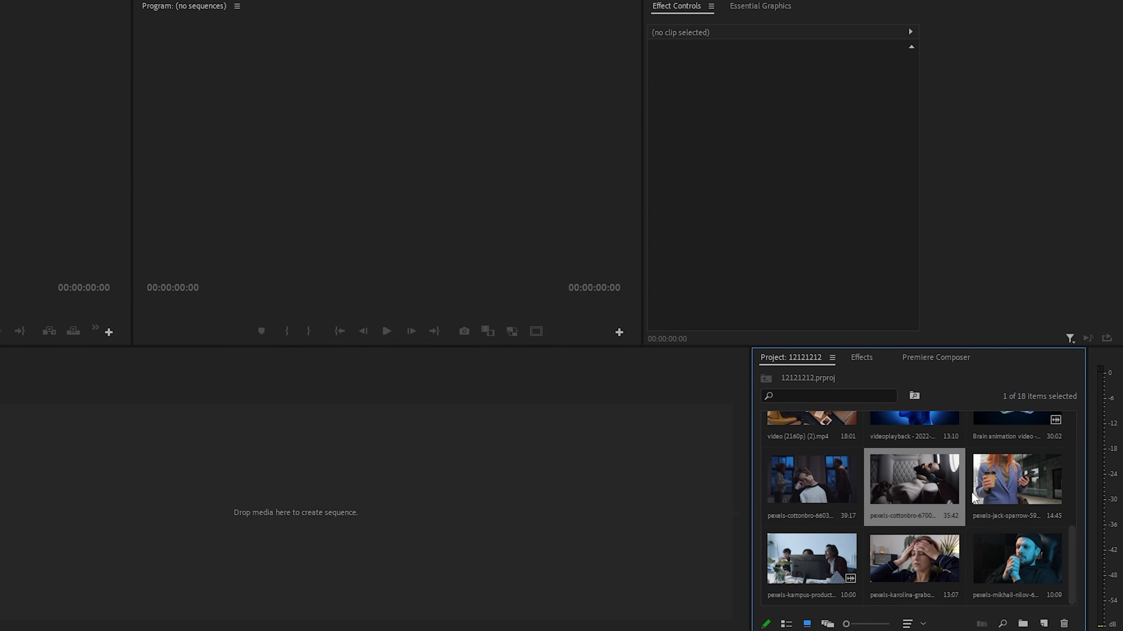
- Browse the imported clips in list, icon and freeform views, ending in icon view
{"action": "left_click", "coordinate": [786, 624]}
{"action": "left_click", "coordinate": [807, 624]}
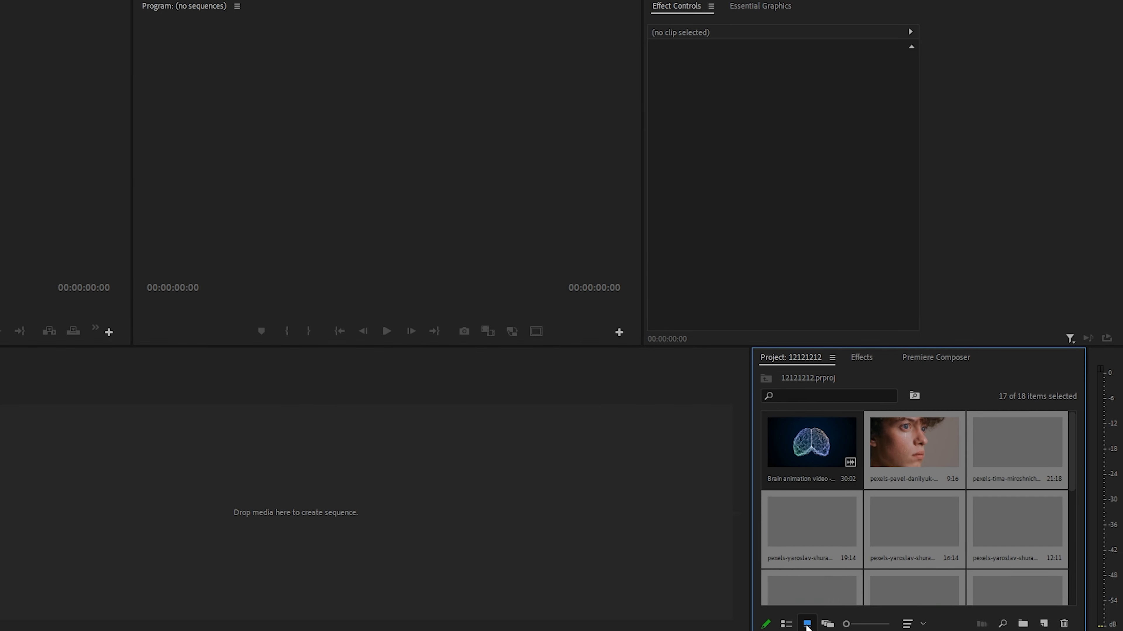
{"action": "left_click", "coordinate": [827, 624]}
{"action": "scroll", "coordinate": [897, 558], "scroll_direction": "down", "scroll_amount": 6}
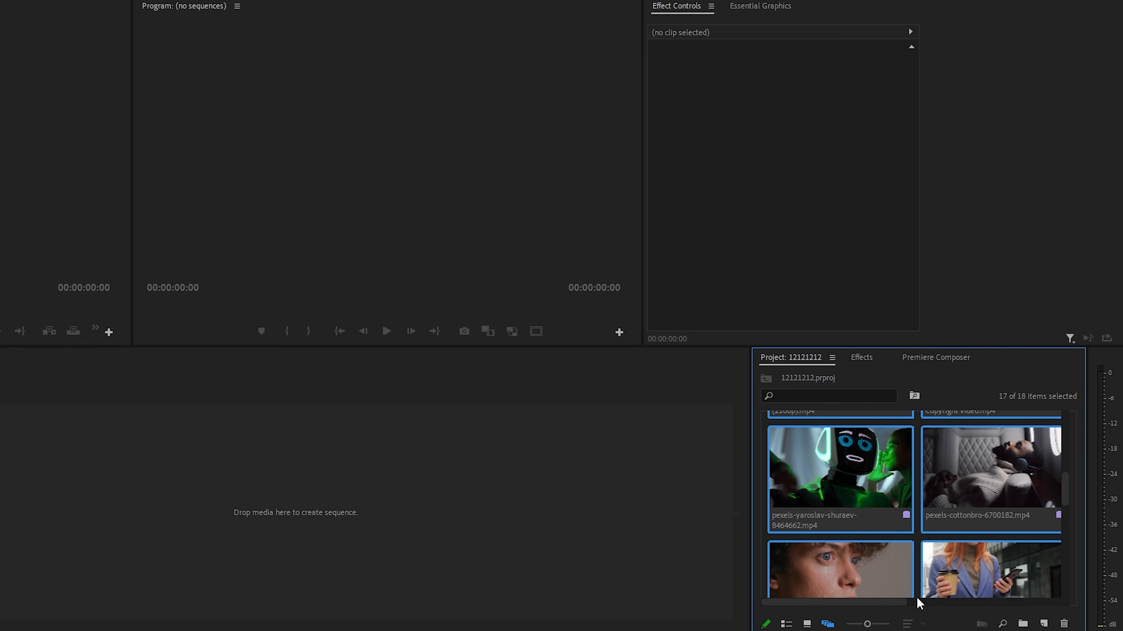
{"action": "mouse_move", "coordinate": [884, 604]}
{"action": "left_mouse_down"}
{"action": "mouse_move", "coordinate": [1027, 597]}
{"action": "mouse_move", "coordinate": [884, 602]}
{"action": "left_mouse_up"}
{"action": "left_click", "coordinate": [785, 624]}
{"action": "left_click", "coordinate": [807, 624]}
- Create a bin named ALL and move the six clips directly before it into it
{"action": "left_click", "coordinate": [1022, 624]}
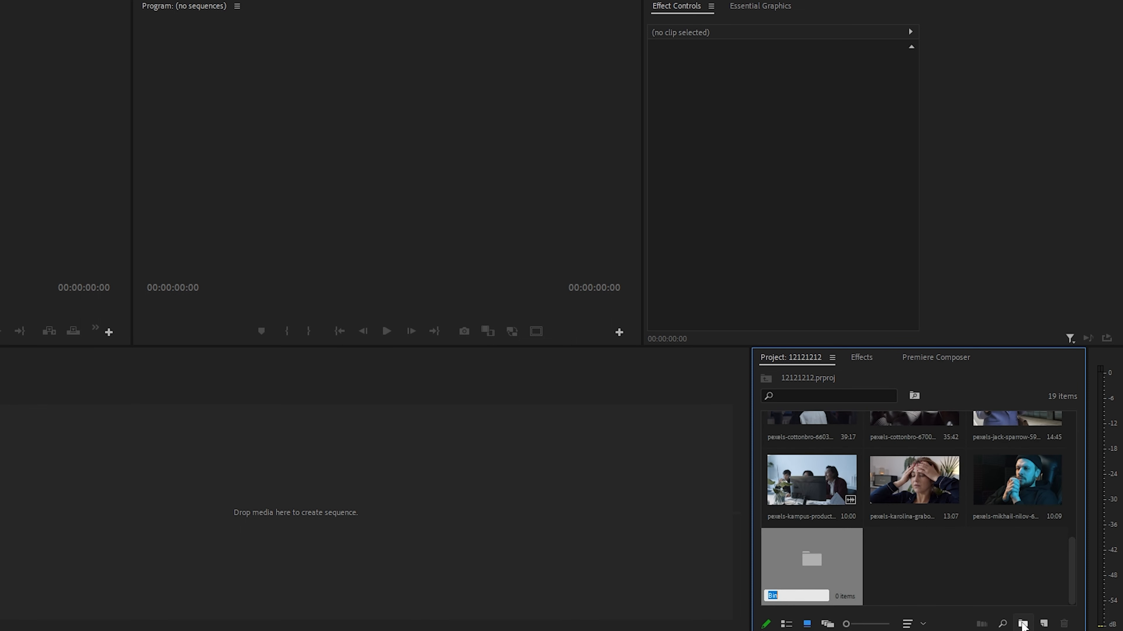
{"action": "type", "text": "ALL"}
{"action": "left_click", "coordinate": [950, 550]}
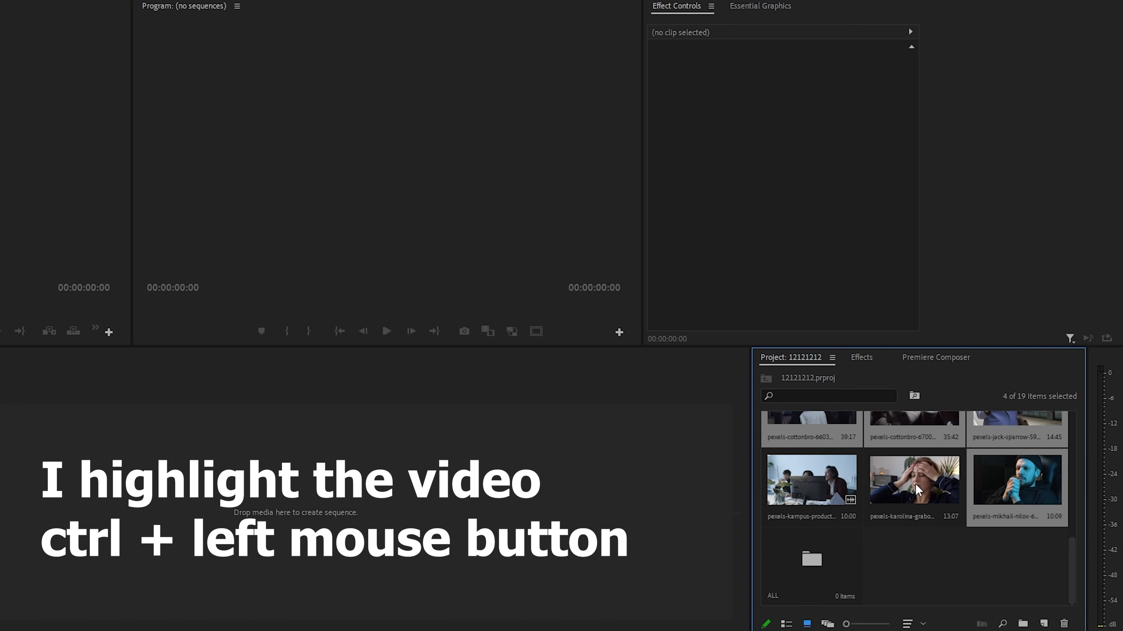
{"action": "left_click", "coordinate": [910, 484], "text": "ctrl"}
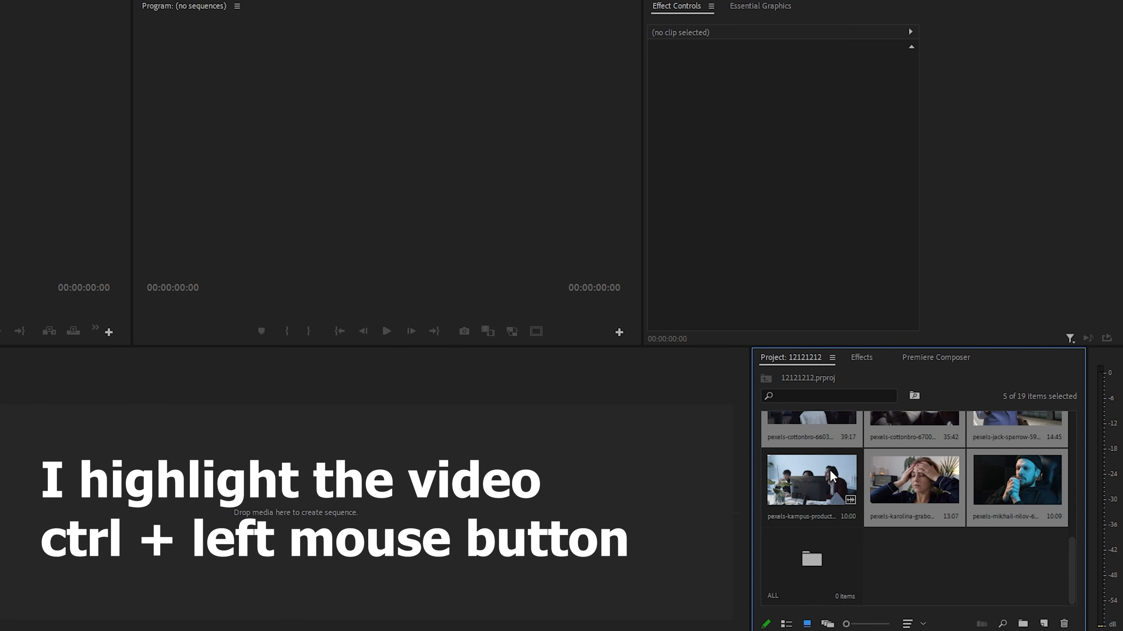
{"action": "left_click", "coordinate": [831, 477], "text": "ctrl"}
{"action": "left_click_drag", "start_coordinate": [815, 493], "coordinate": [809, 555]}
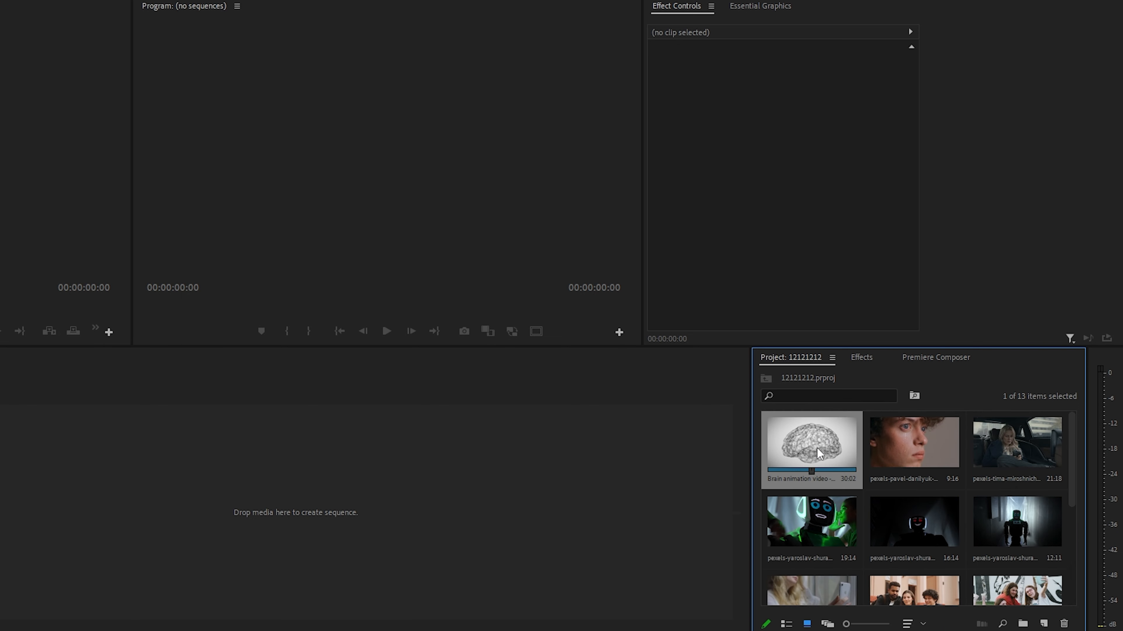
- Create a sequence from the Brain animation clip and play back its opening seconds
{"action": "left_click_drag", "start_coordinate": [817, 452], "coordinate": [311, 479]}
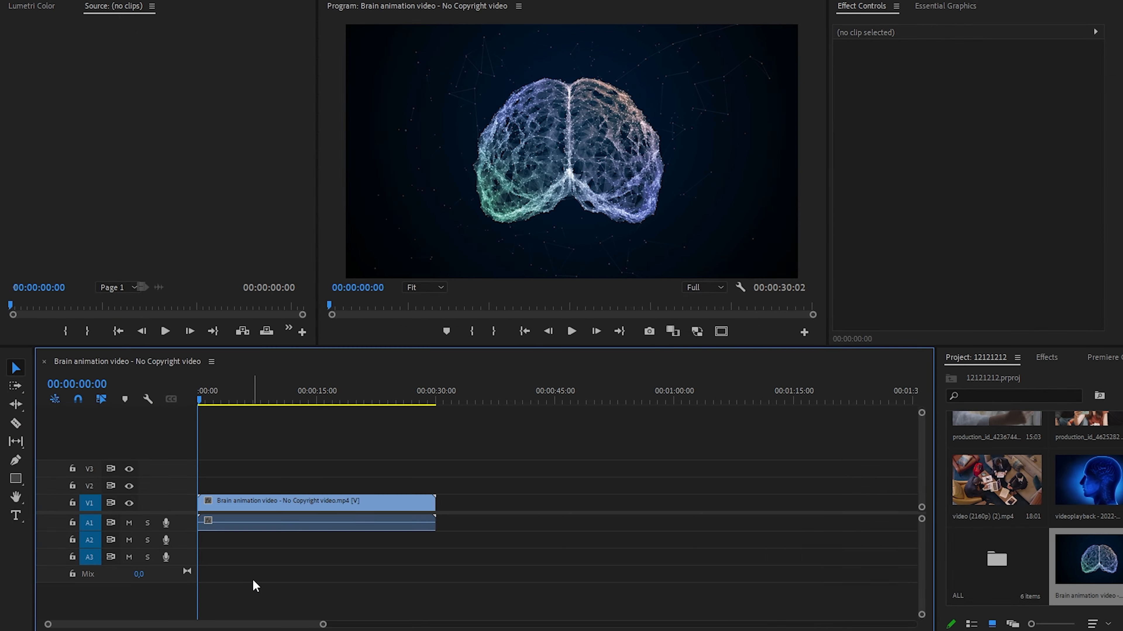
{"action": "key", "text": "space"}
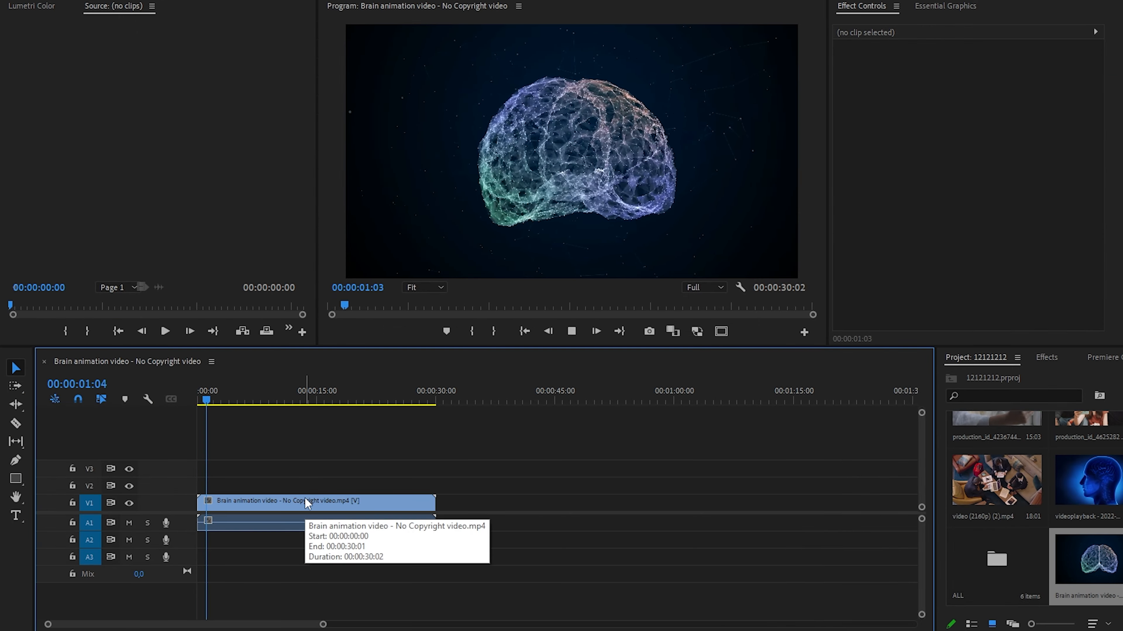
{"action": "left_click", "coordinate": [305, 498]}
{"action": "left_click", "coordinate": [571, 332]}
{"action": "left_click", "coordinate": [570, 331]}
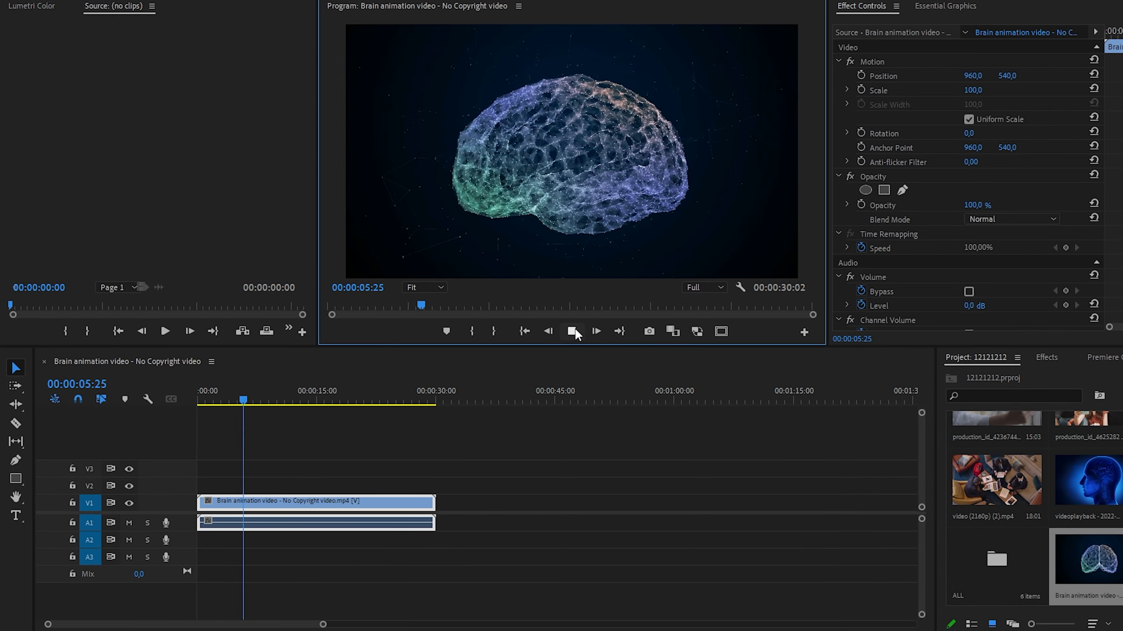
{"action": "left_click", "coordinate": [571, 333]}
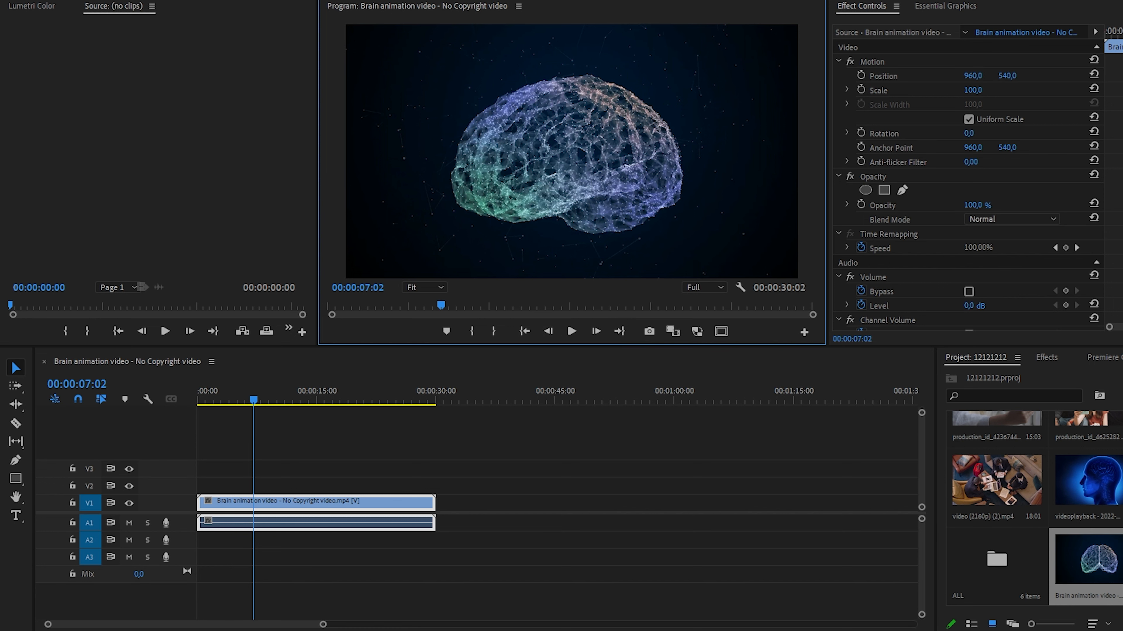
- Mark 00:00:11:20 to 00:00:19:18 of the Brain animation clip in the Source Monitor and place that section after the first clip in the sequence
{"action": "double_click", "coordinate": [1104, 565]}
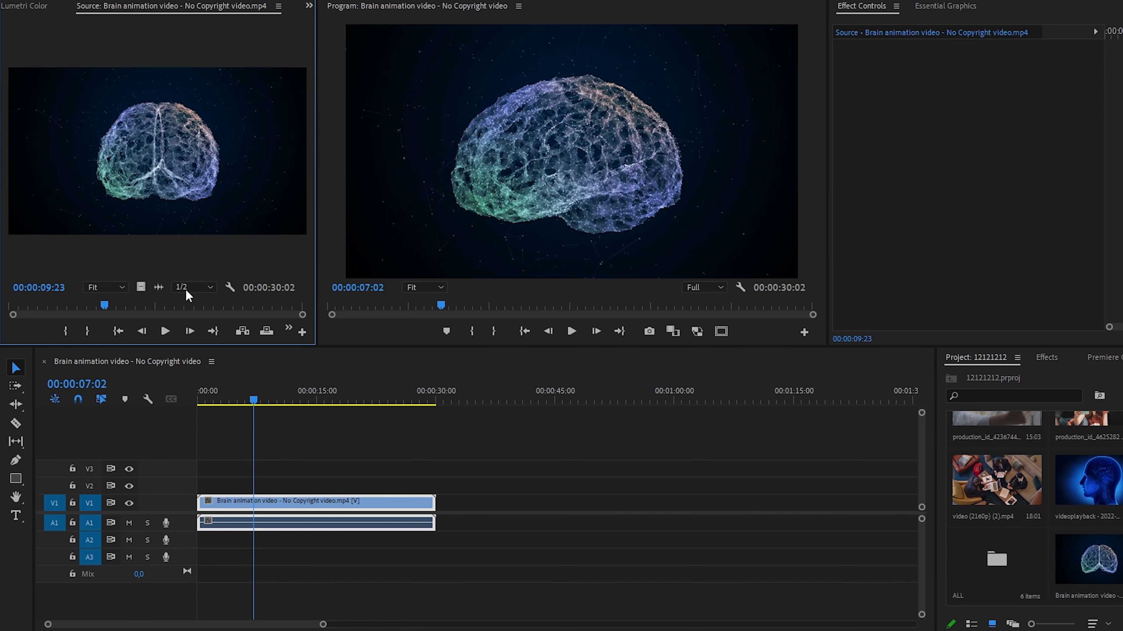
{"action": "left_click_drag", "start_coordinate": [315, 187], "coordinate": [350, 187]}
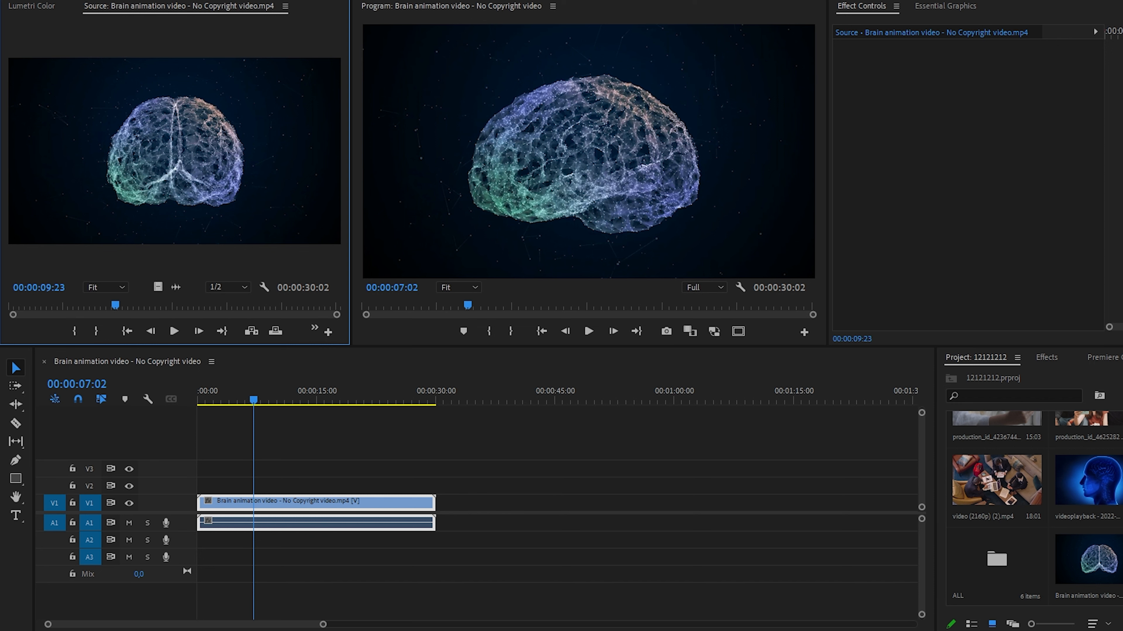
{"action": "left_click", "coordinate": [134, 307]}
{"action": "key", "text": "i"}
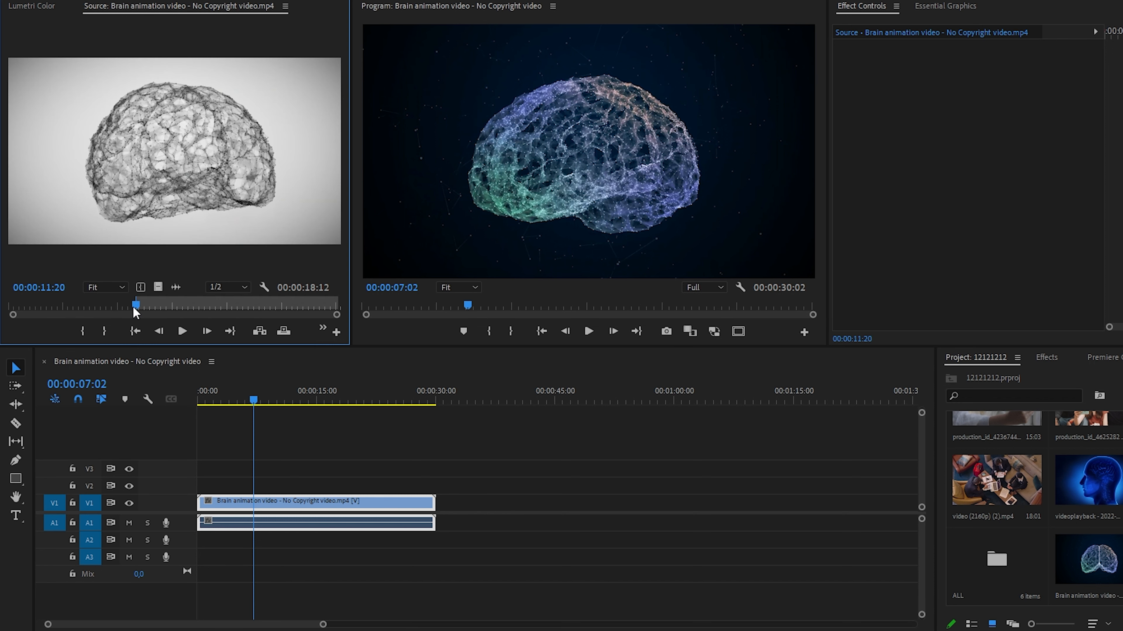
{"action": "left_click", "coordinate": [223, 305]}
{"action": "key", "text": "o"}
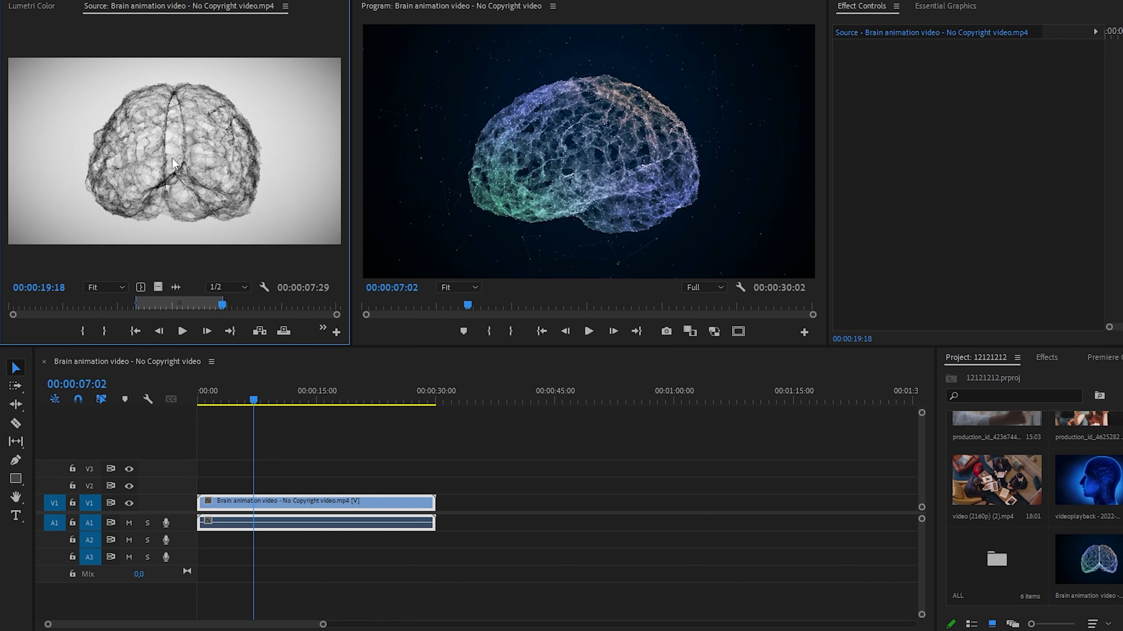
{"action": "left_click_drag", "start_coordinate": [174, 163], "coordinate": [442, 517]}
{"action": "mouse_move", "coordinate": [459, 394]}
{"action": "left_mouse_down"}
{"action": "mouse_move", "coordinate": [418, 393]}
{"action": "mouse_move", "coordinate": [455, 396]}
{"action": "mouse_move", "coordinate": [444, 398]}
{"action": "left_mouse_up"}
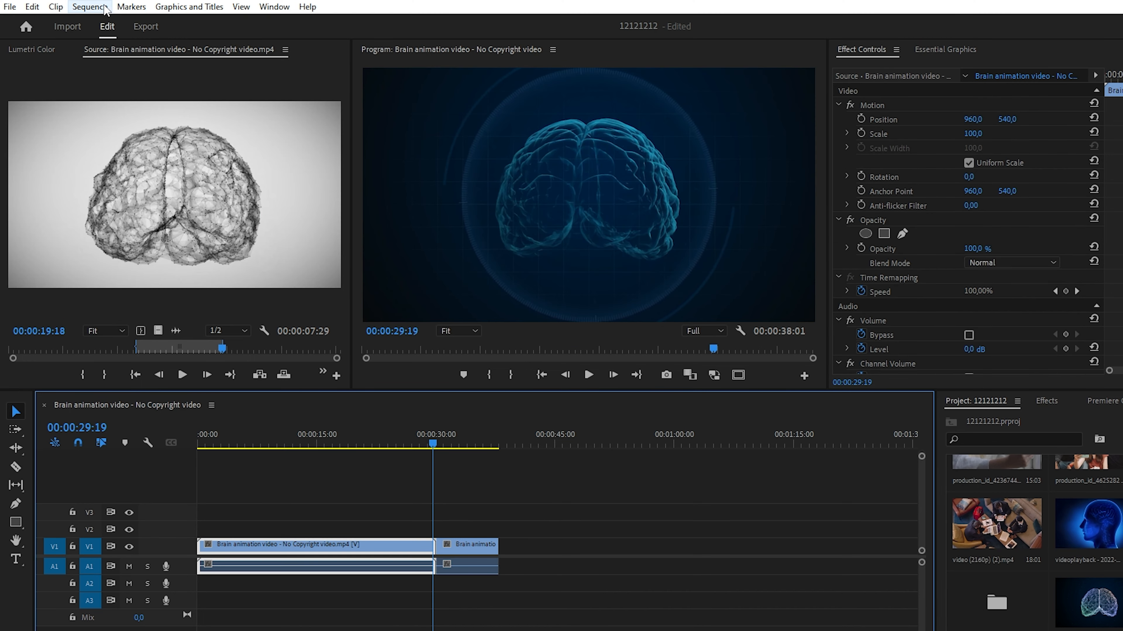
- Change the frame size in the sequence settings and apply it
{"action": "left_click", "coordinate": [90, 6]}
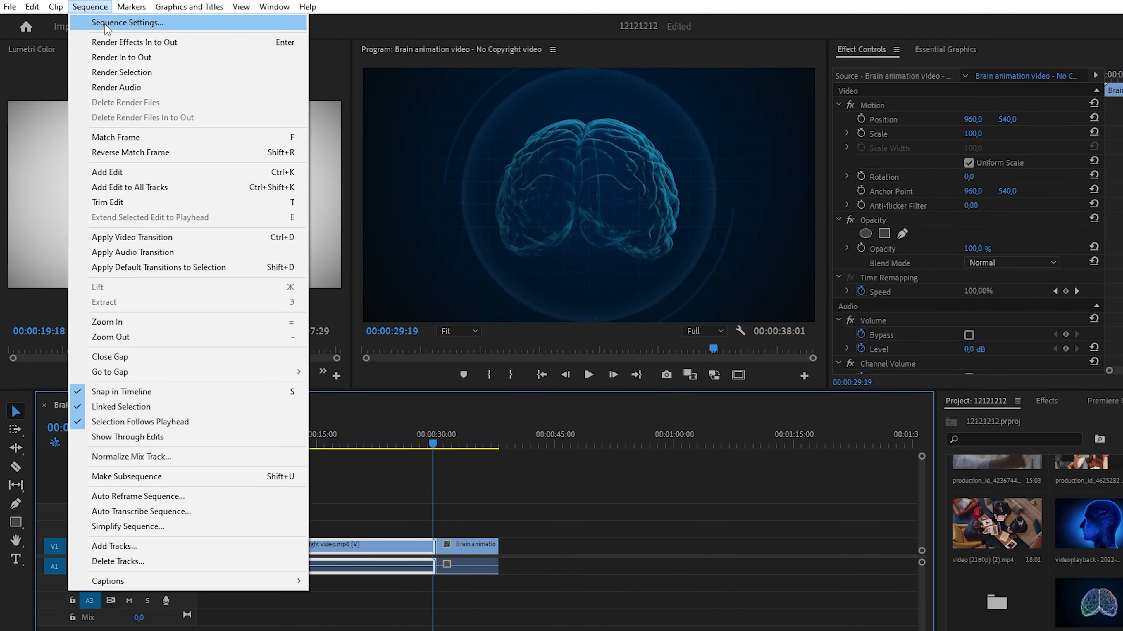
{"action": "left_click", "coordinate": [106, 24]}
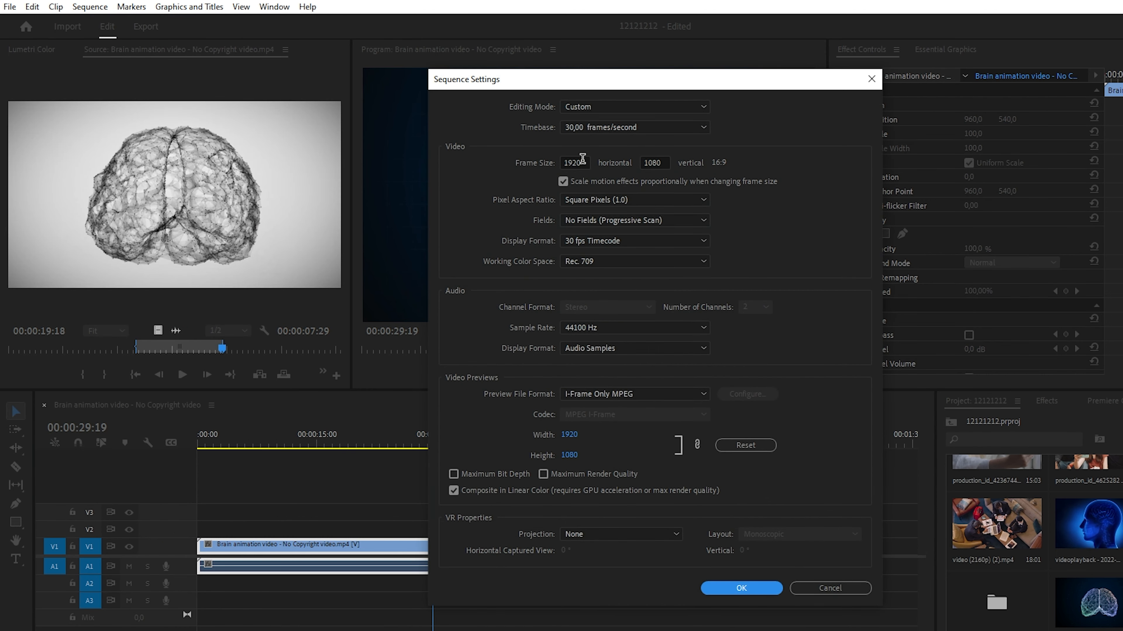
{"action": "left_click", "coordinate": [582, 158]}
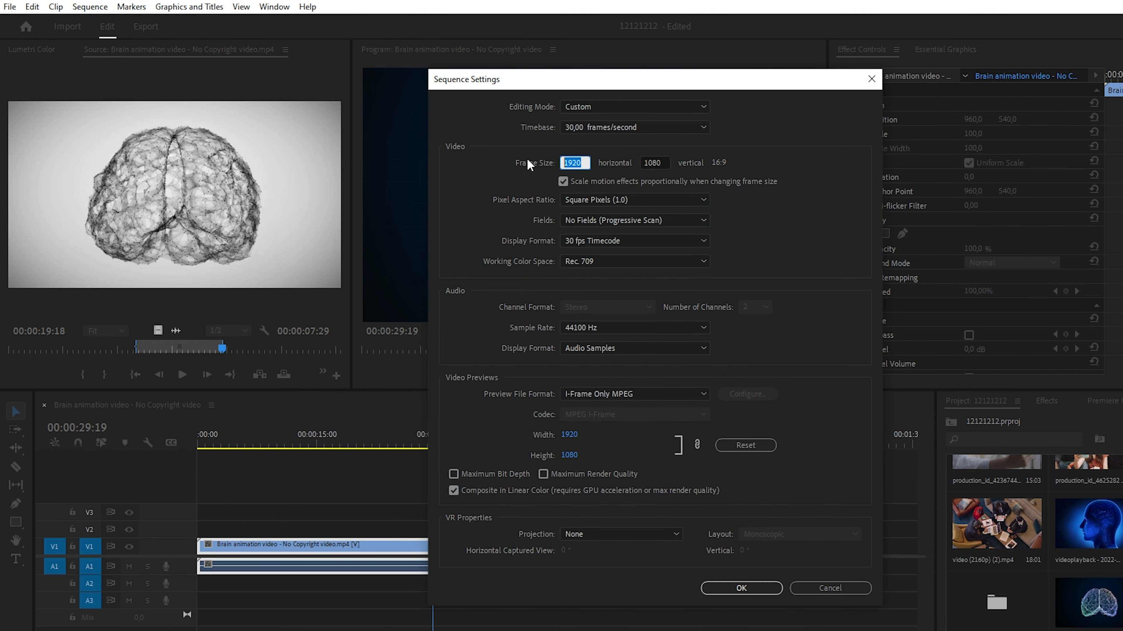
{"action": "type", "text": "3840"}
{"action": "key", "text": "Return"}
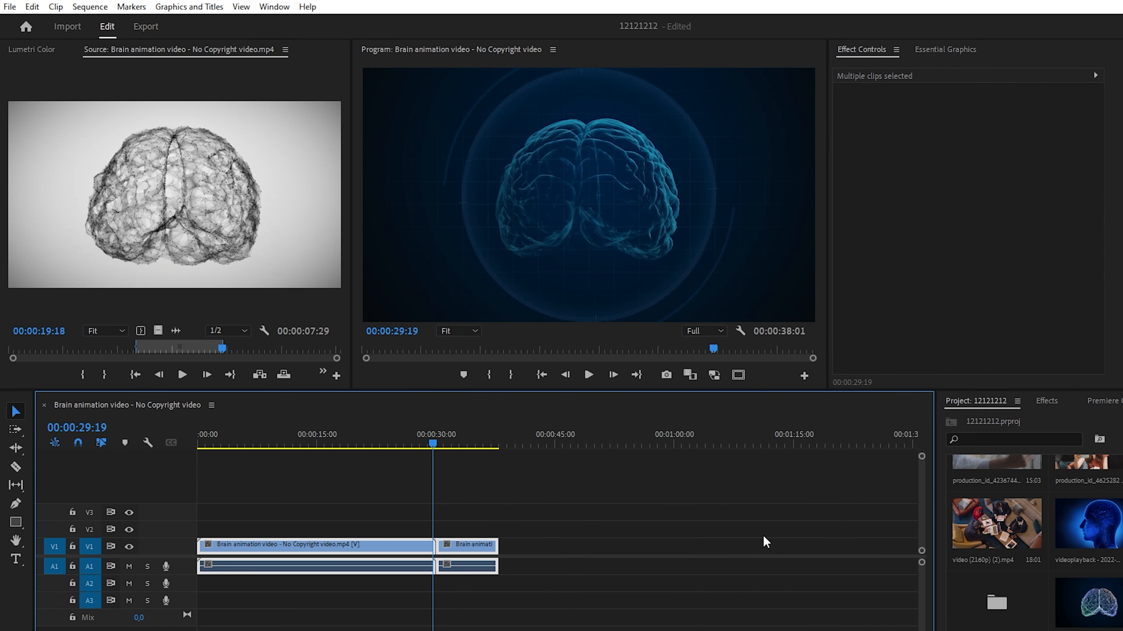
- Inspect the sequence at wider timeline scales and scrub the playhead past the end of the clips
{"action": "key", "text": "minus"}
{"action": "key", "text": "minus"}
{"action": "key", "text": "minus"}
{"action": "key", "text": "minus"}
{"action": "key", "text": "minus"}
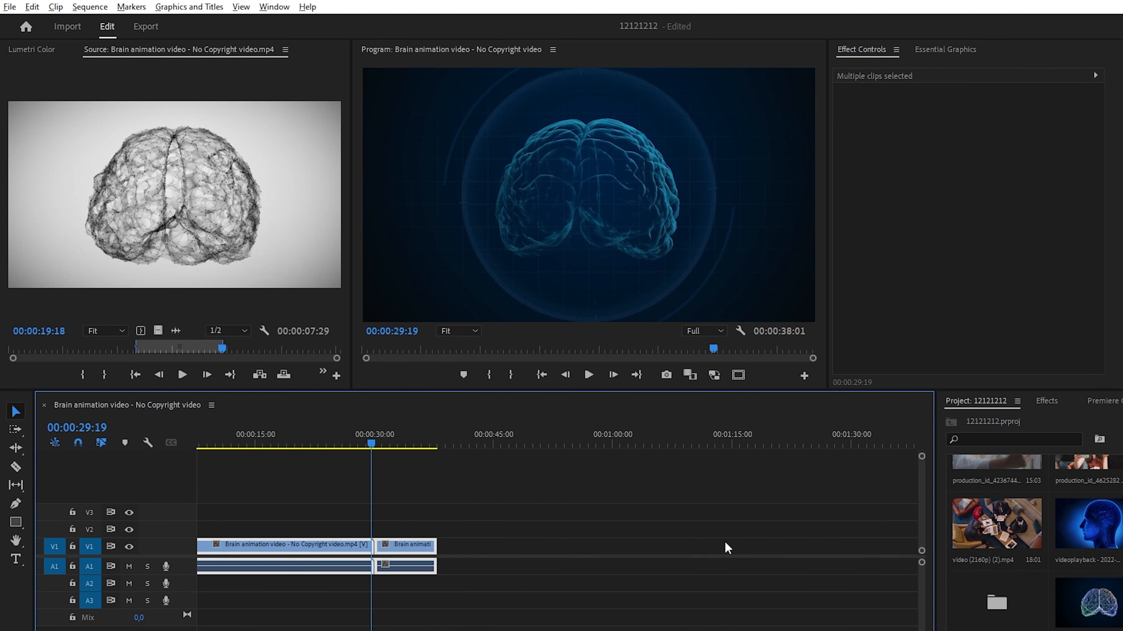
{"action": "key", "text": "minus"}
{"action": "key", "text": "minus"}
{"action": "key", "text": "minus"}
{"action": "key", "text": "minus"}
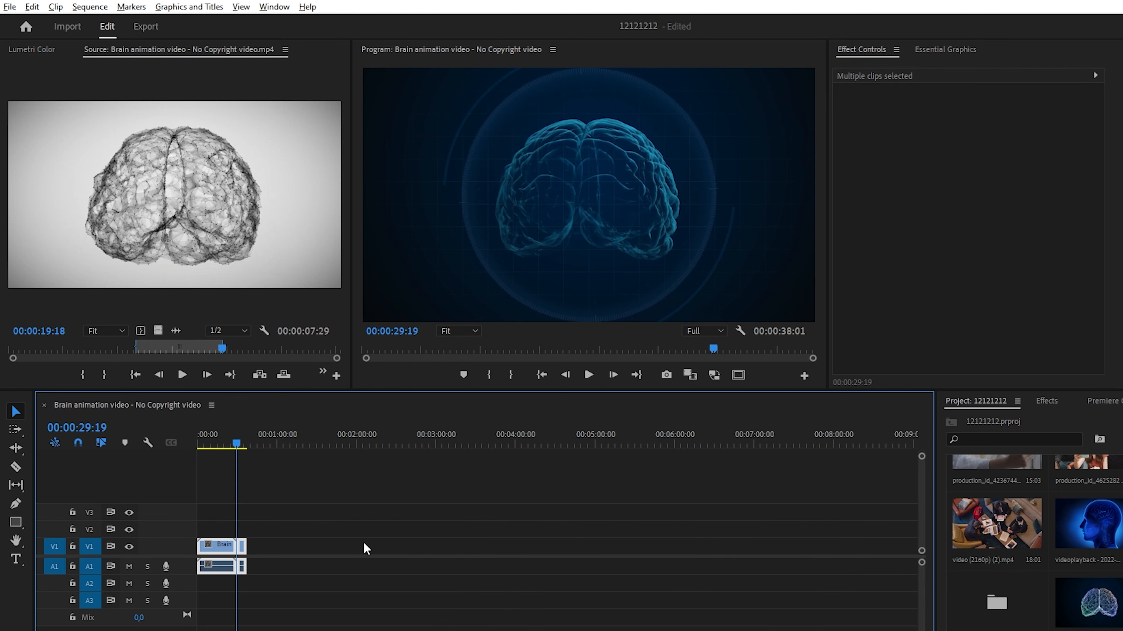
{"action": "left_click_drag", "start_coordinate": [235, 444], "coordinate": [395, 467]}
{"action": "scroll", "coordinate": [357, 553], "scroll_direction": "up", "scroll_amount": 1}
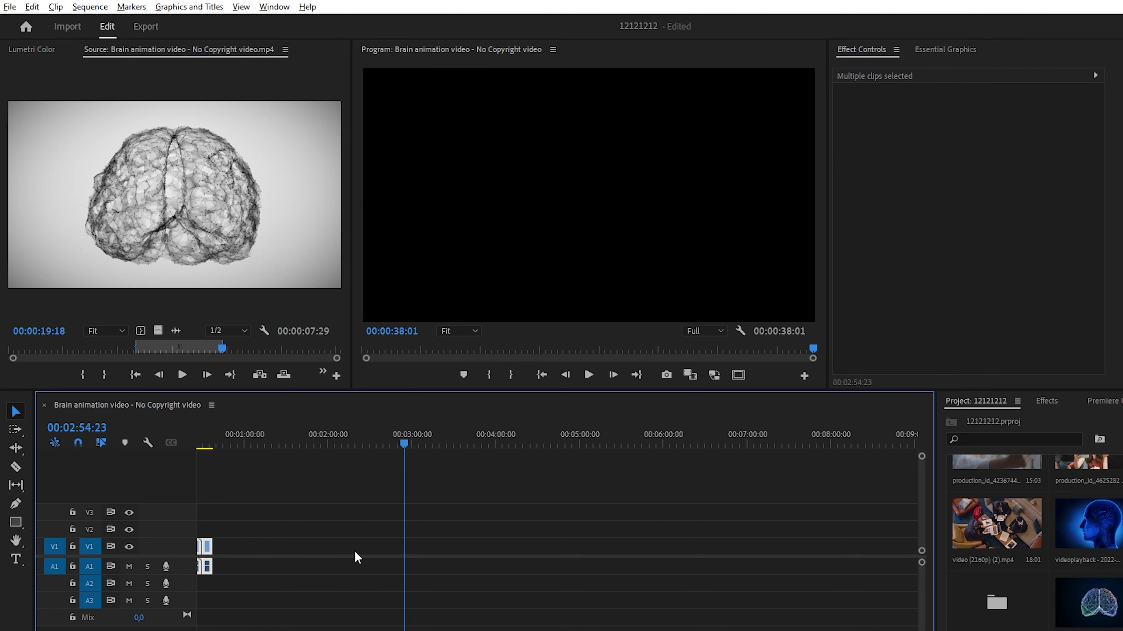
- Return the playhead to the sequence start and make tracks V1 and A1 slightly taller
{"action": "scroll", "coordinate": [182, 542], "scroll_direction": "up", "scroll_amount": 8}
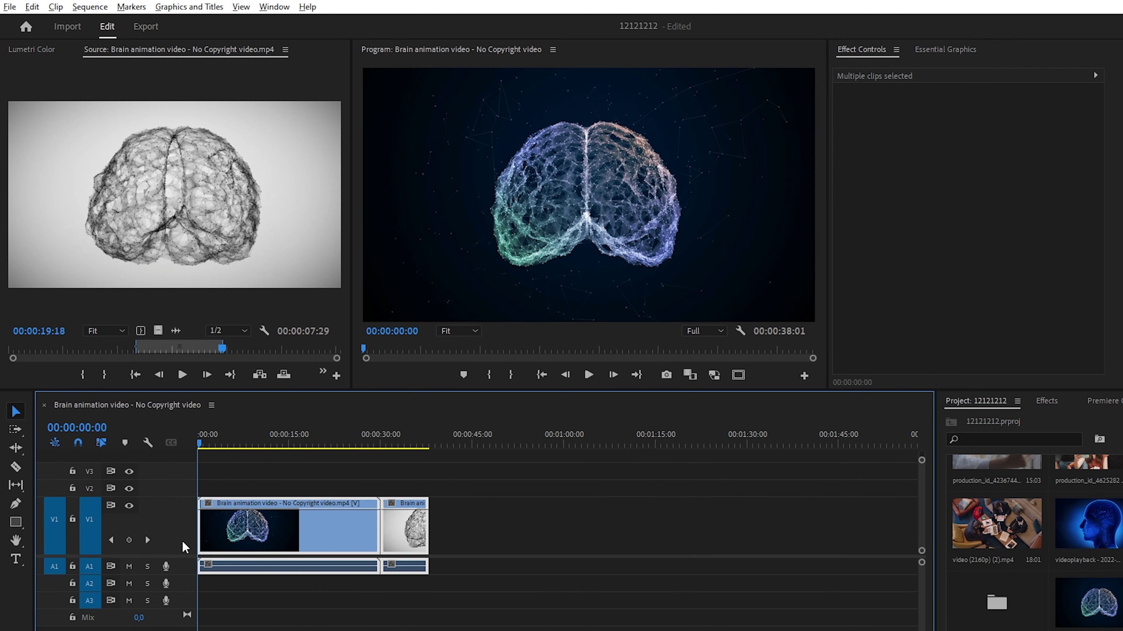
{"action": "scroll", "coordinate": [183, 547], "scroll_direction": "up", "scroll_amount": 3}
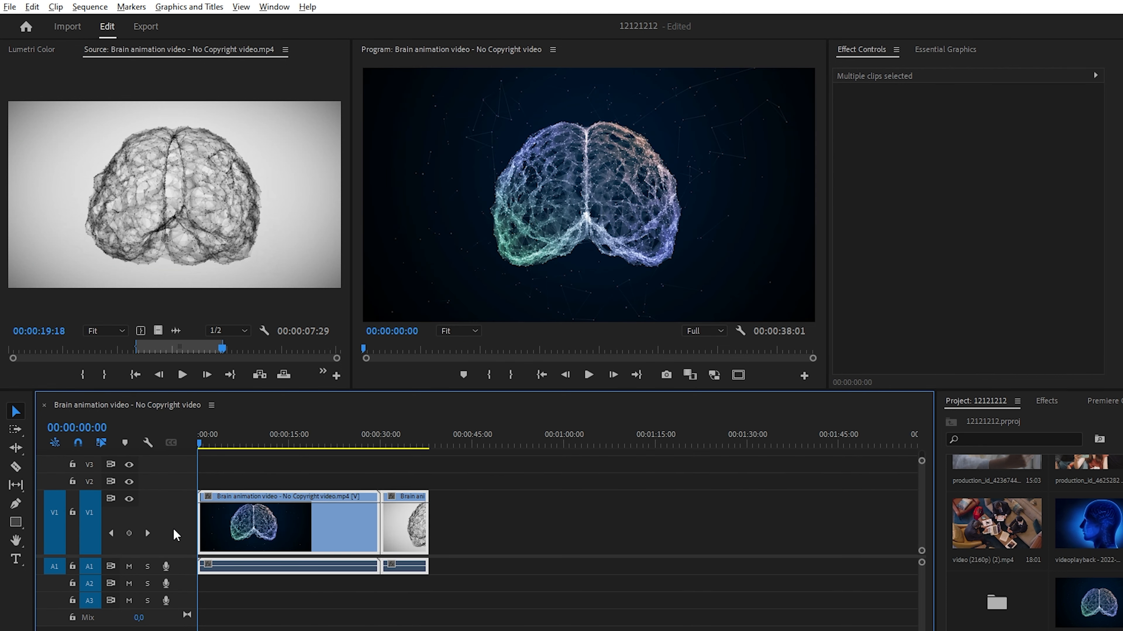
{"action": "scroll", "coordinate": [179, 571], "scroll_direction": "up", "scroll_amount": 5}
{"action": "scroll", "coordinate": [177, 590], "scroll_direction": "down", "scroll_amount": 3}
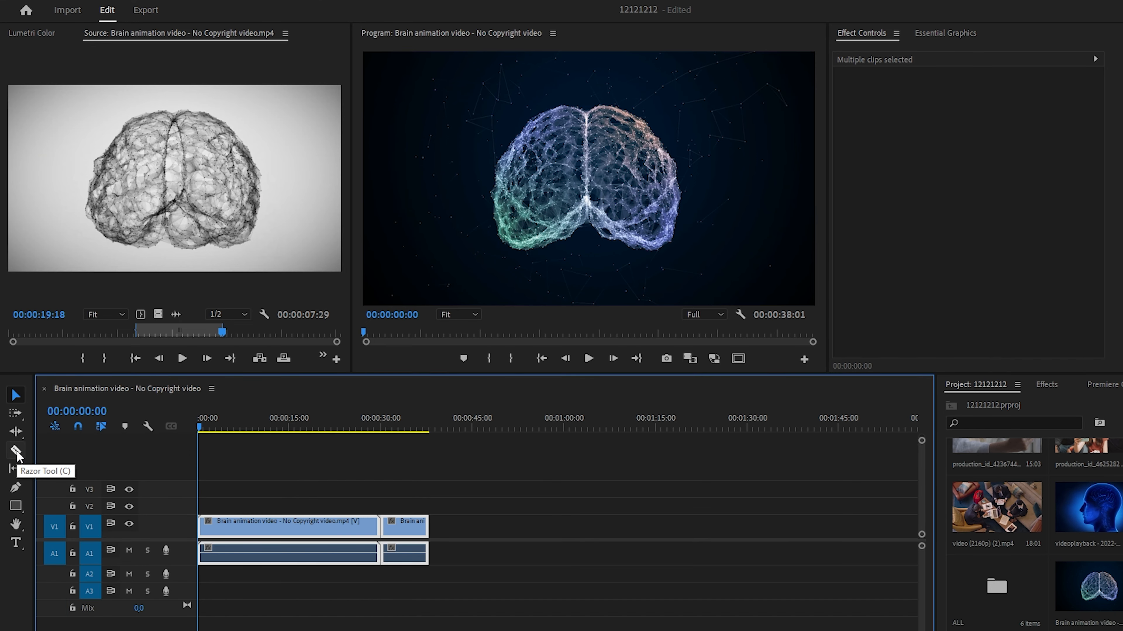
- Cut the first clip at about 6 and 10 seconds with the Razor tool and delete the piece between the cuts
{"action": "left_click", "coordinate": [17, 452]}
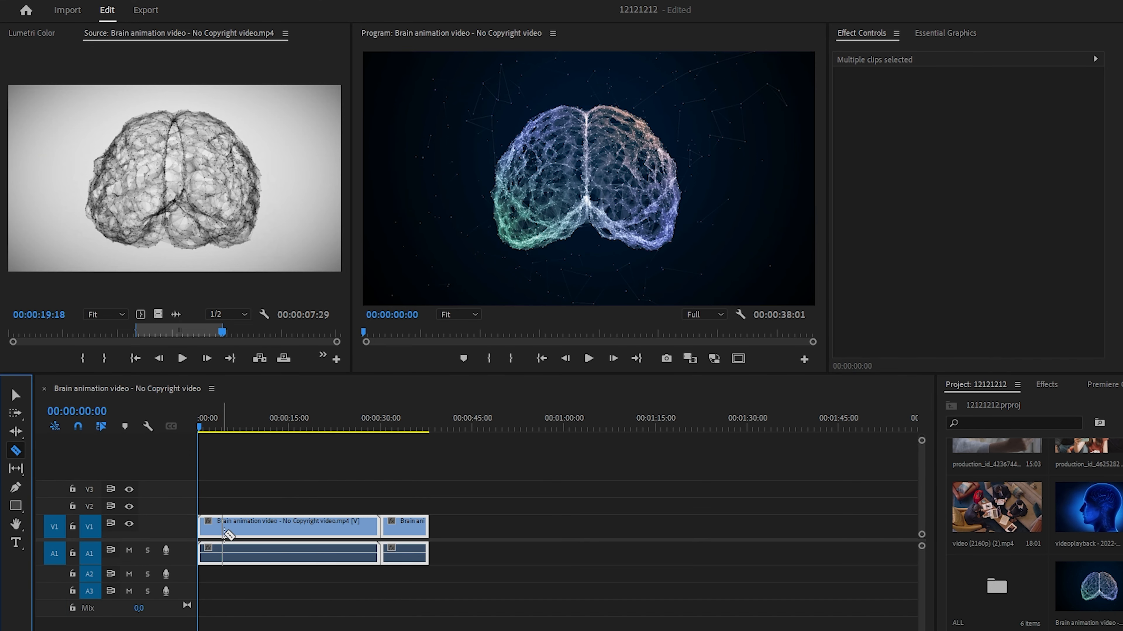
{"action": "left_click", "coordinate": [232, 537]}
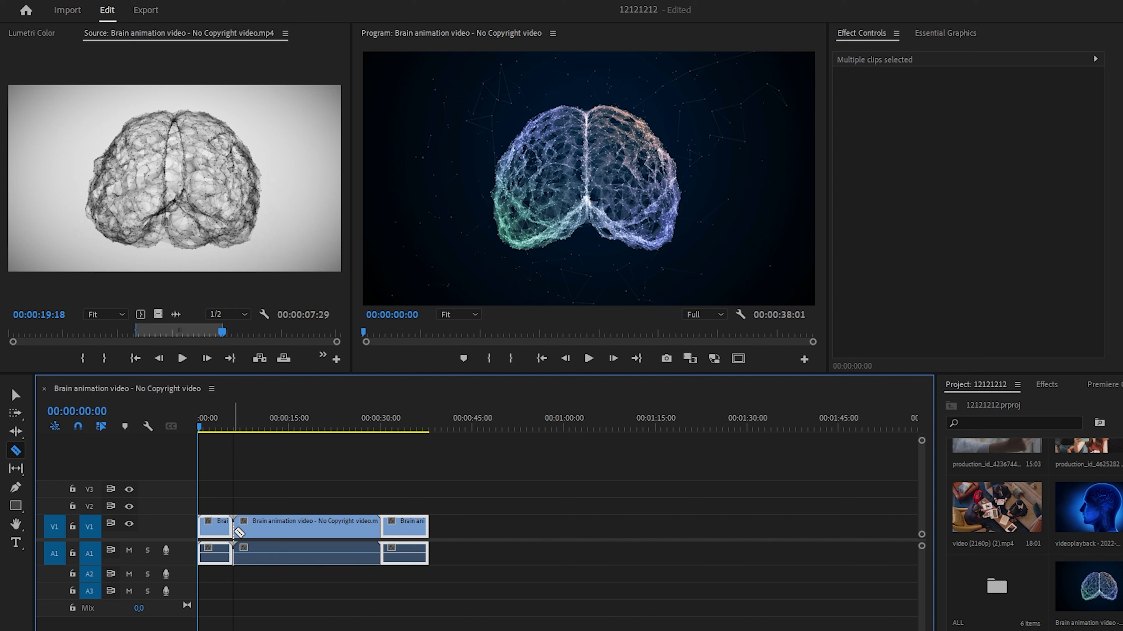
{"action": "left_click", "coordinate": [259, 533]}
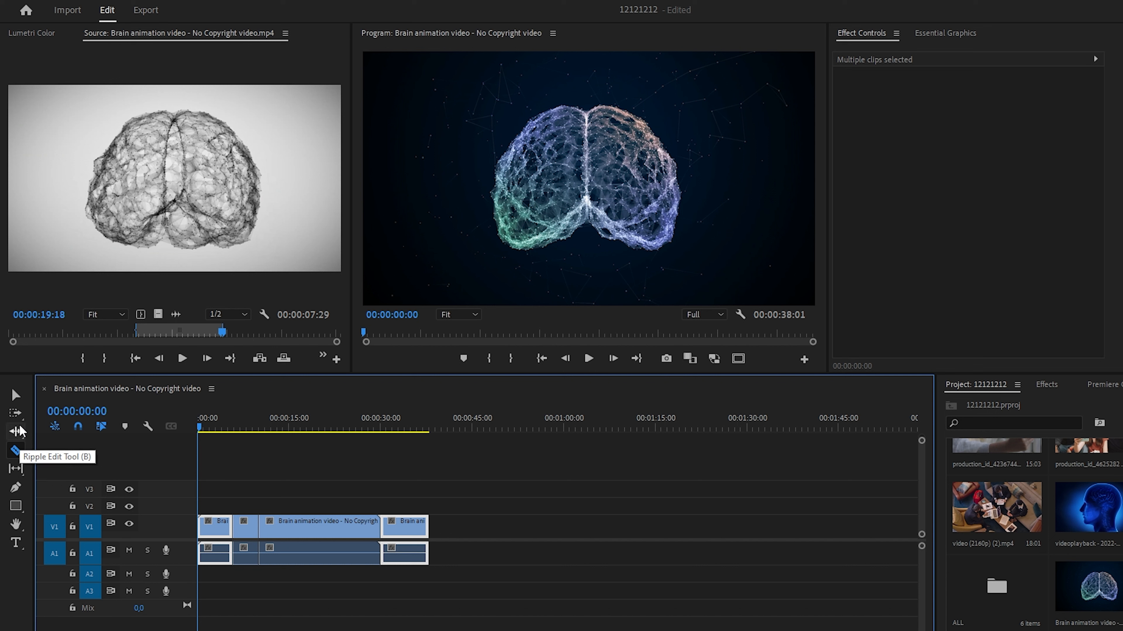
{"action": "left_click", "coordinate": [16, 395]}
{"action": "left_click", "coordinate": [245, 522]}
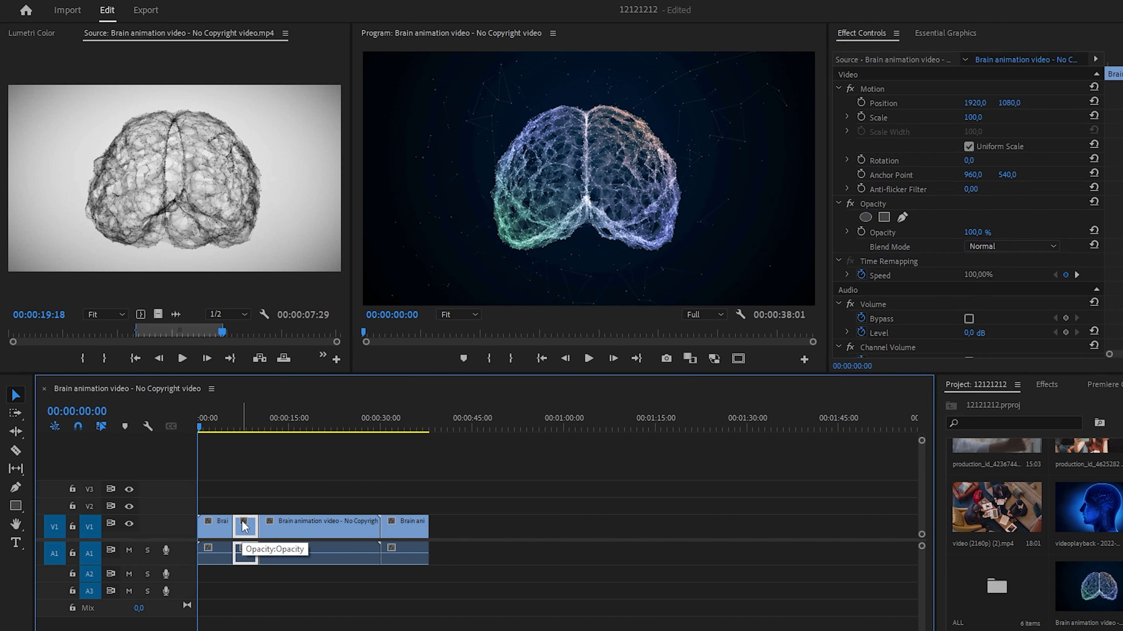
{"action": "key", "text": "Delete"}
- Try the timeline snapping option and move the remaining clips against the first clip to close the gap
{"action": "key", "text": "equal"}
{"action": "left_click", "coordinate": [78, 429]}
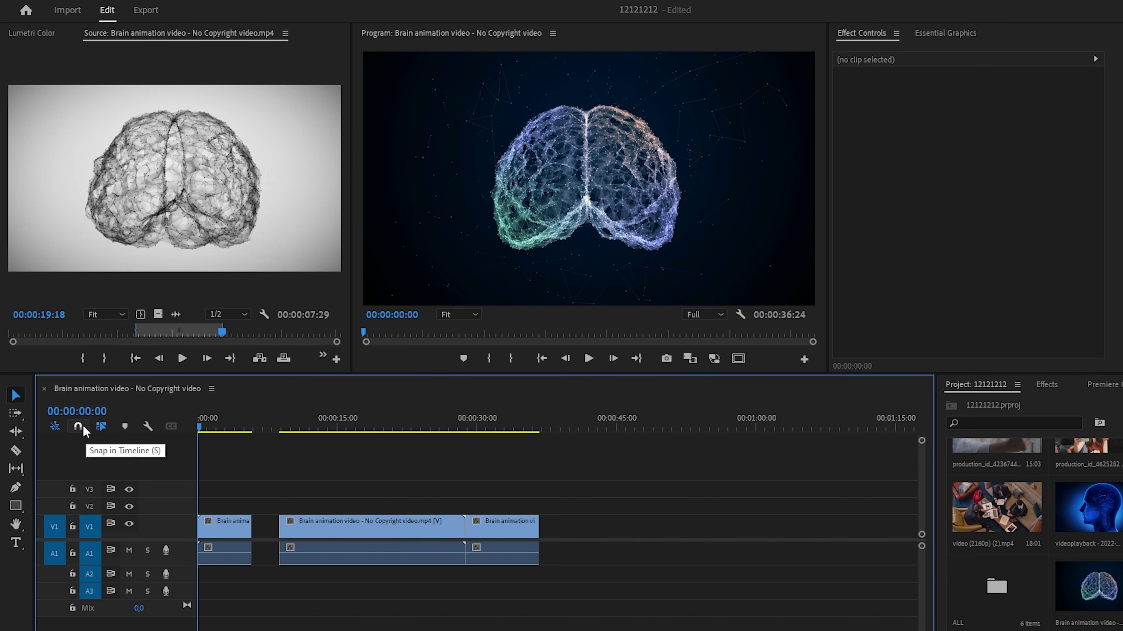
{"action": "mouse_move", "coordinate": [367, 526]}
{"action": "left_mouse_down"}
{"action": "mouse_move", "coordinate": [338, 525]}
{"action": "mouse_move", "coordinate": [367, 534]}
{"action": "mouse_move", "coordinate": [356, 537]}
{"action": "left_mouse_up"}
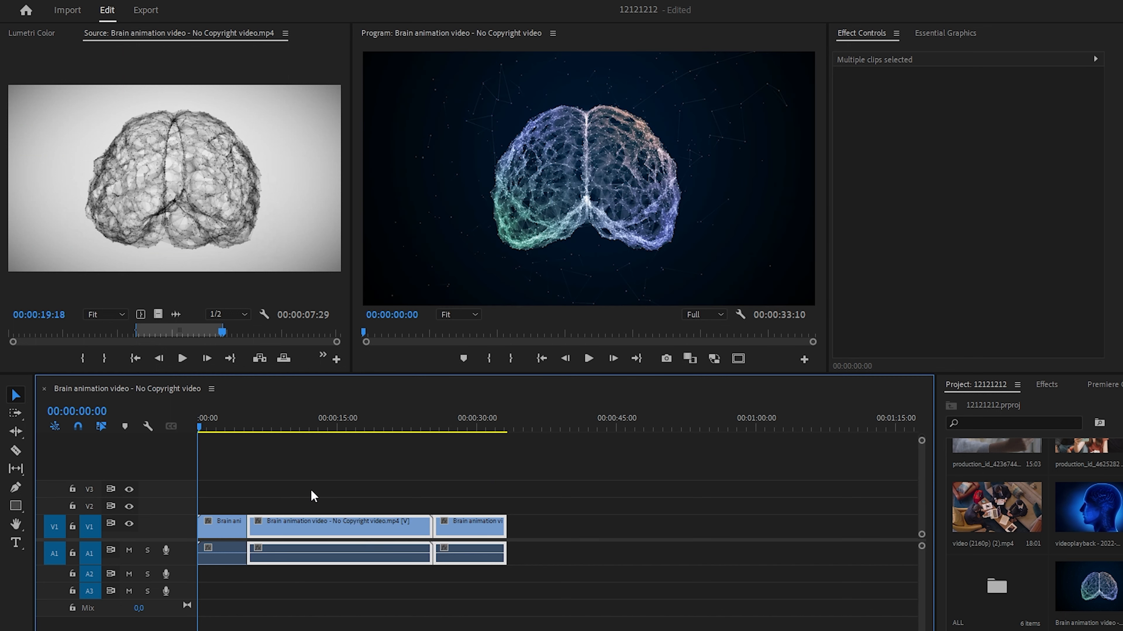
{"action": "left_click", "coordinate": [315, 496]}
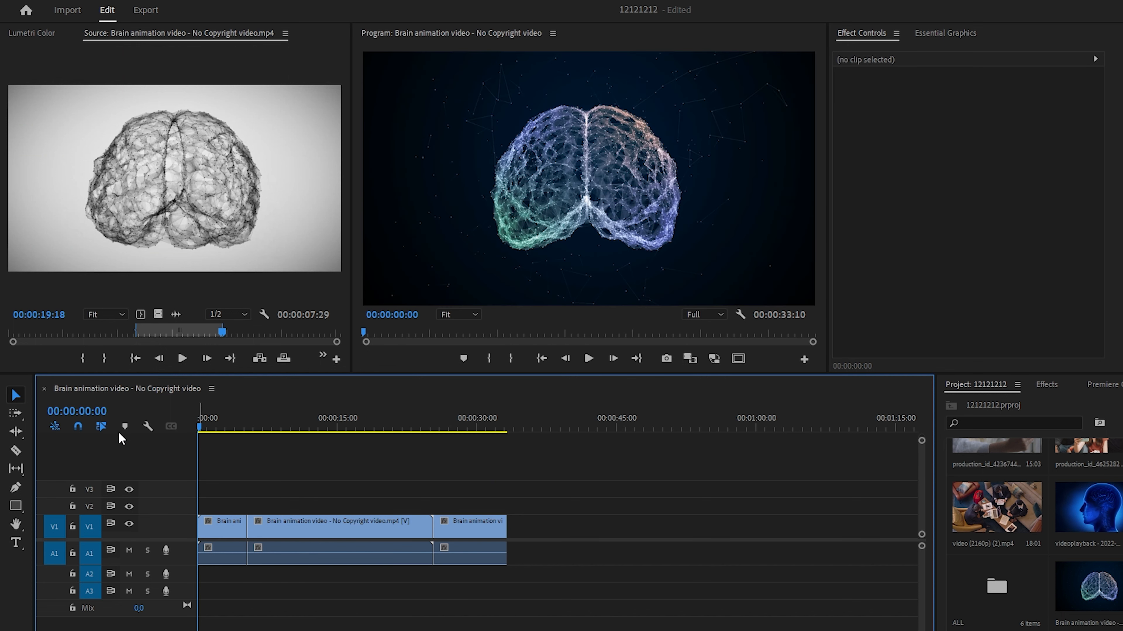
- Try moving only the last clip's video away from its audio with linked selection off, and undo the move
{"action": "left_click_drag", "start_coordinate": [470, 522], "coordinate": [566, 517]}
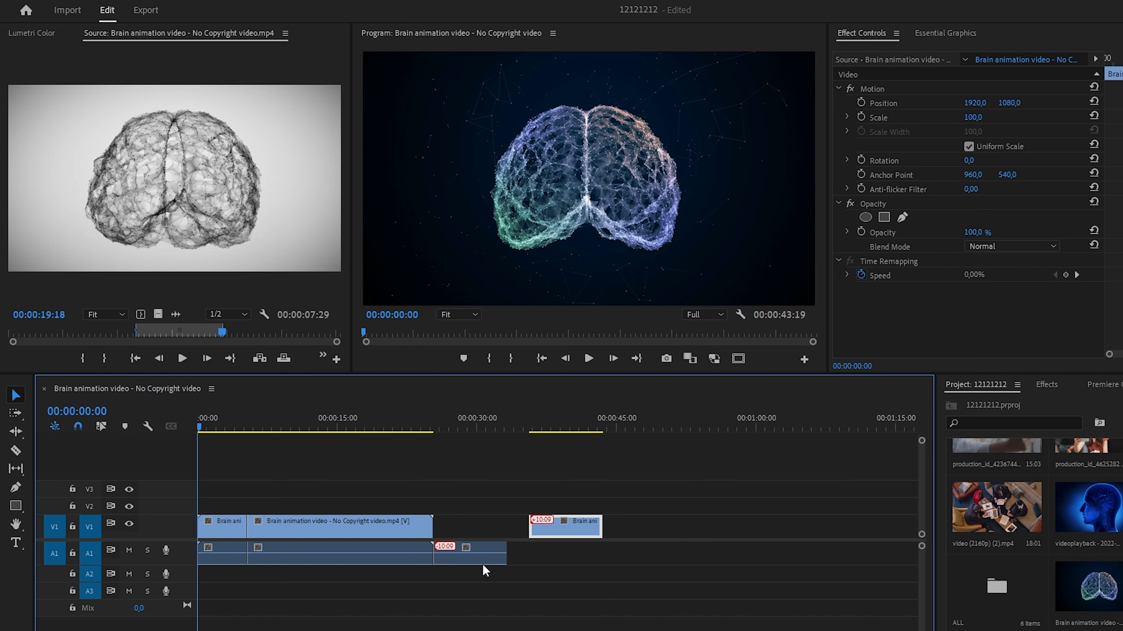
{"action": "left_click", "coordinate": [101, 426]}
{"action": "key", "text": "ctrl+z"}
- Turn linked selection back on and try moving the last clip together with its audio
{"action": "left_click", "coordinate": [481, 509]}
{"action": "left_click_drag", "start_coordinate": [479, 529], "coordinate": [486, 530]}
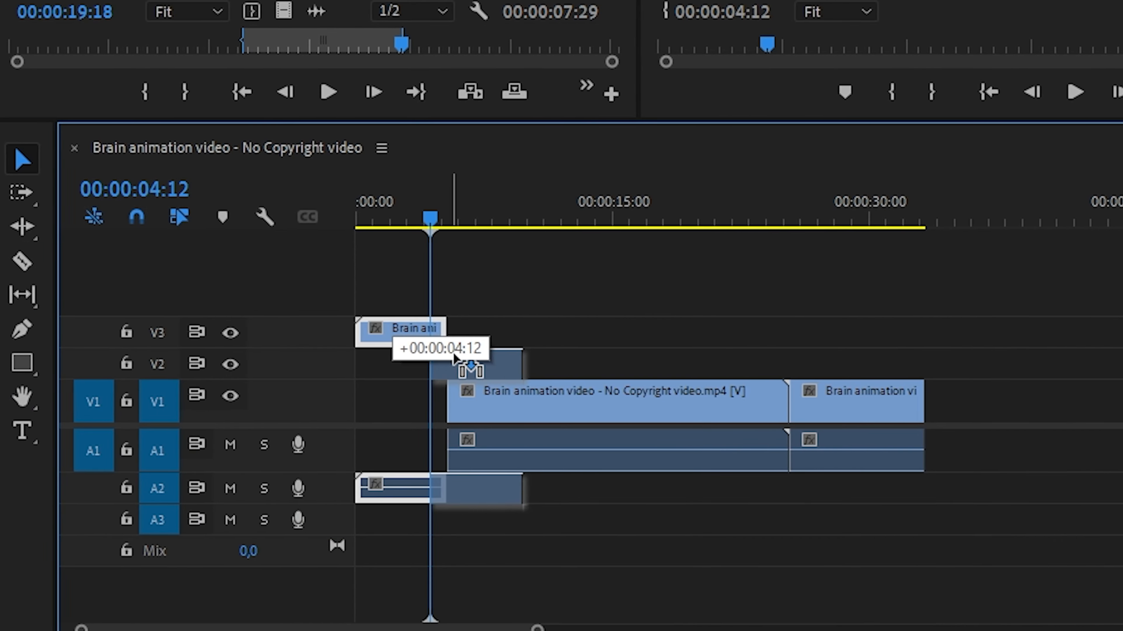
- Stack the first clip on V2 and A2 over the start of the second clip, and toggle V2's visibility off and on
{"action": "left_click_drag", "start_coordinate": [263, 507], "coordinate": [267, 504]}
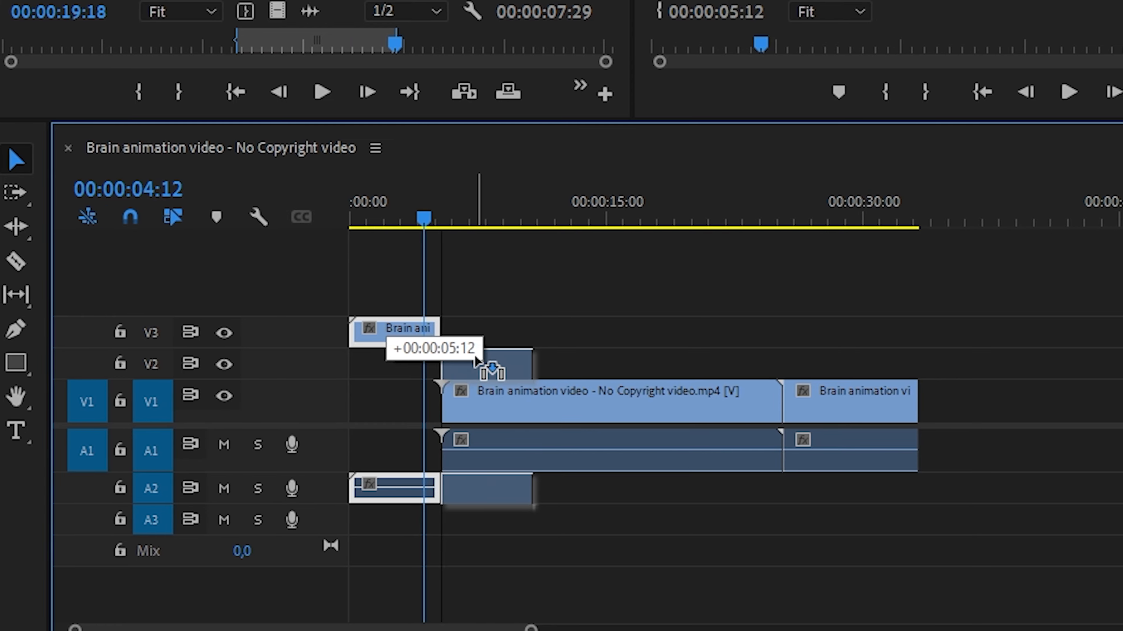
{"action": "left_click_drag", "start_coordinate": [475, 360], "coordinate": [475, 361]}
{"action": "mouse_move", "coordinate": [472, 219]}
{"action": "left_mouse_down"}
{"action": "mouse_move", "coordinate": [554, 241]}
{"action": "mouse_move", "coordinate": [467, 234]}
{"action": "left_mouse_up"}
{"action": "left_click", "coordinate": [470, 360]}
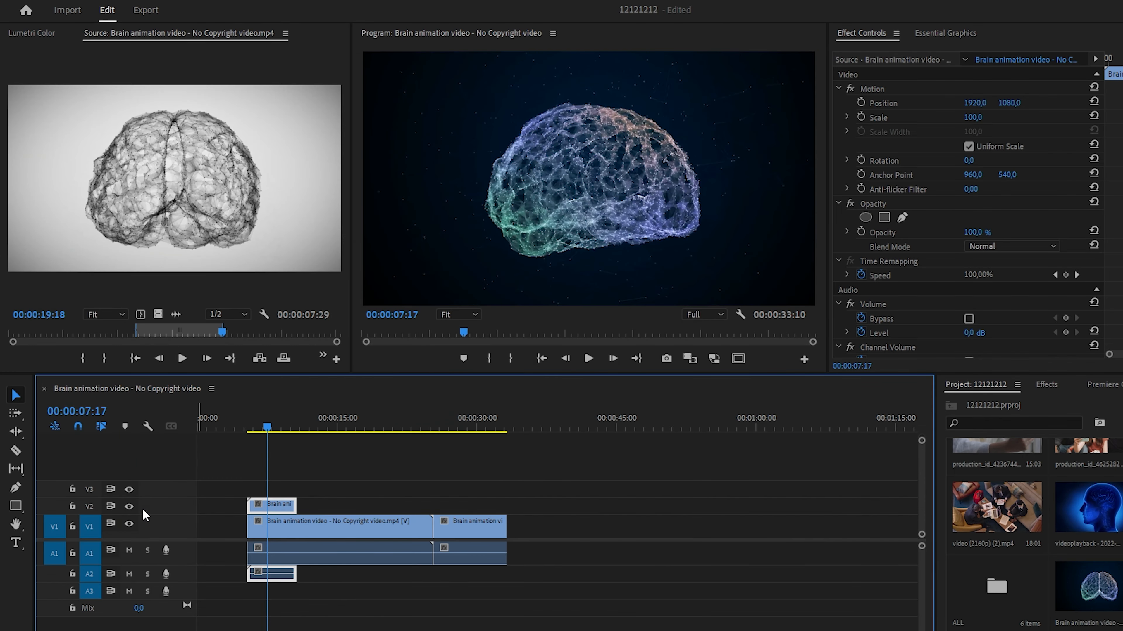
{"action": "left_click", "coordinate": [128, 506]}
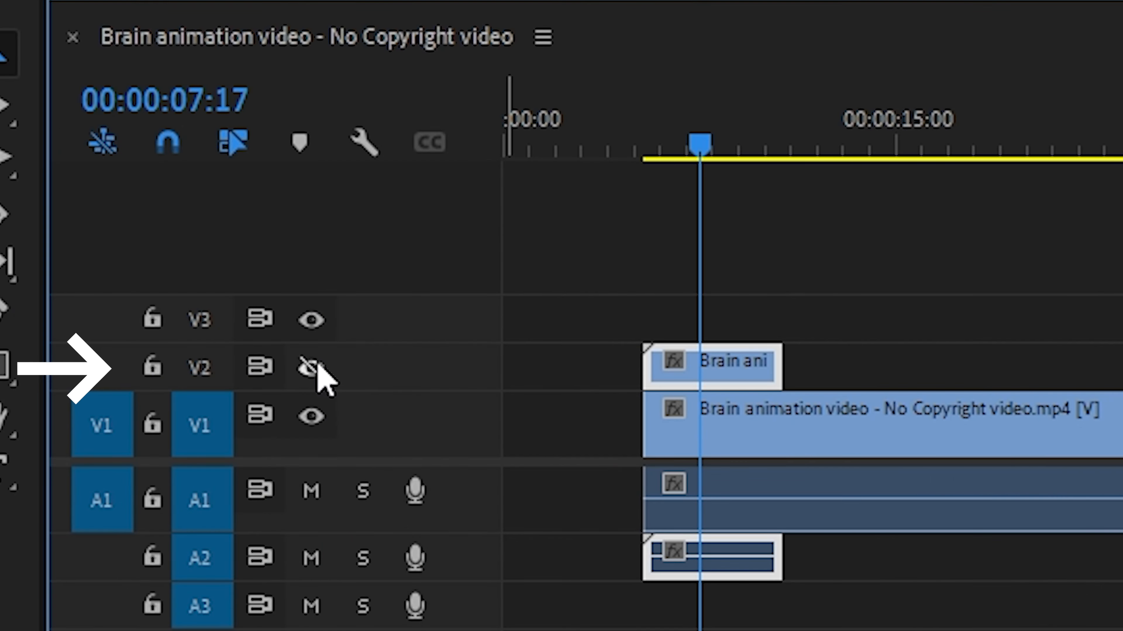
{"action": "left_click", "coordinate": [129, 506]}
- Place the videoplayback clip on V1 after the last clip and preview it at 00:00:42:13
{"action": "left_click_drag", "start_coordinate": [1087, 508], "coordinate": [553, 533]}
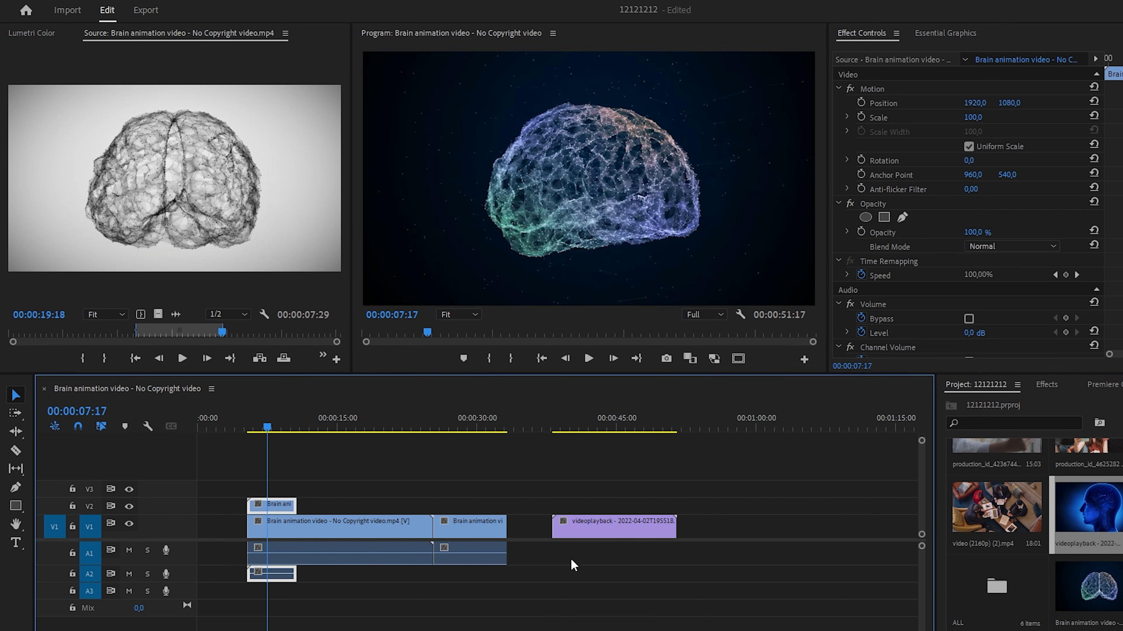
{"action": "left_click", "coordinate": [592, 427]}
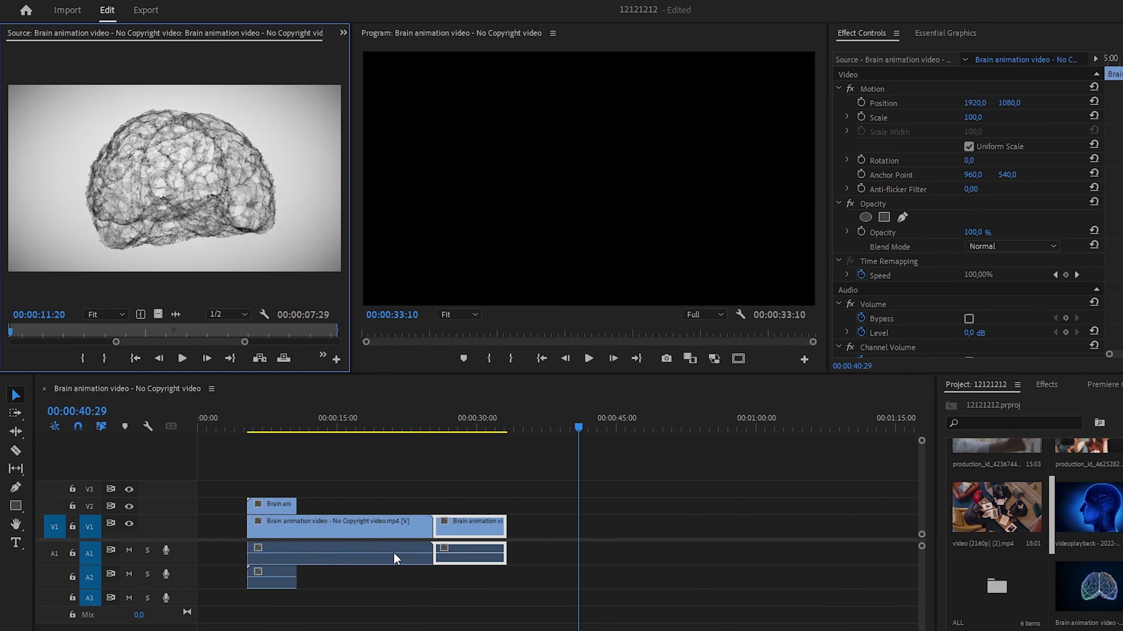
{"action": "left_click", "coordinate": [684, 575]}
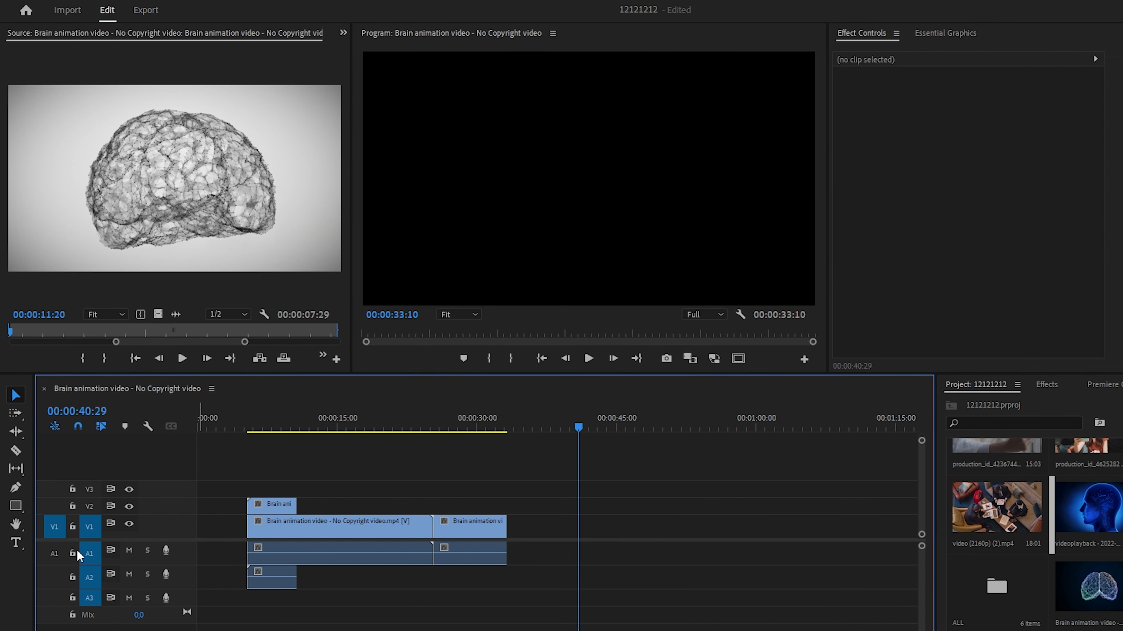
- Turn A1 source patching back on and open the videoplayback clip in the Source monitor
{"action": "left_click", "coordinate": [54, 554]}
{"action": "double_click", "coordinate": [1079, 520]}
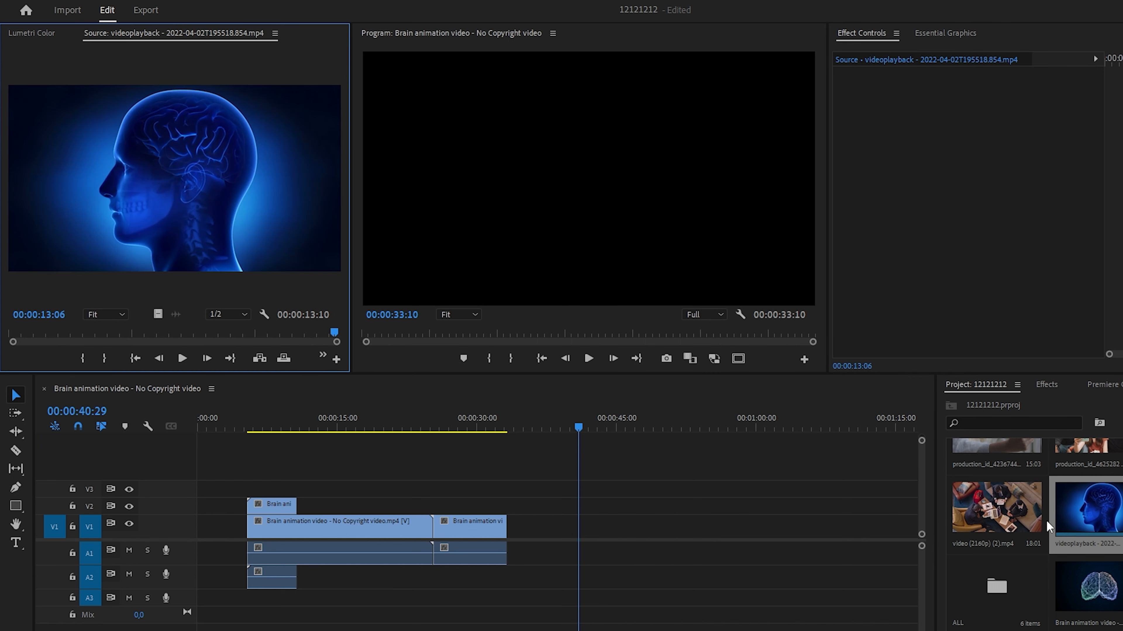
{"action": "left_click_drag", "start_coordinate": [1049, 526], "coordinate": [1100, 523]}
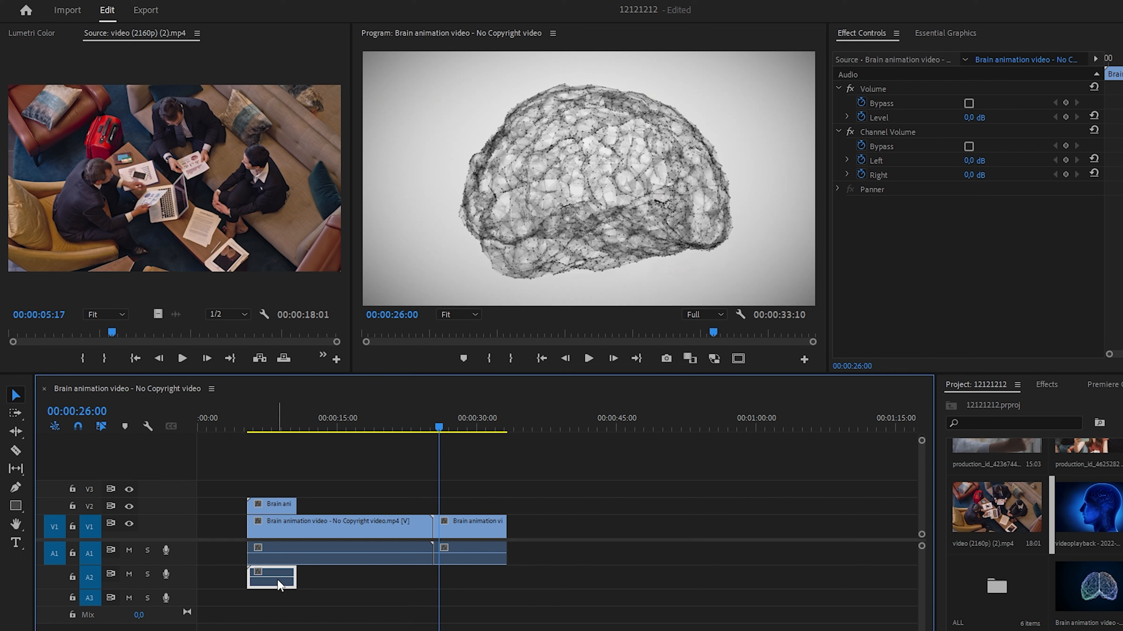
- Try deleting only the audio clip on A2, and undo the deletion
{"action": "key", "text": "Delete"}
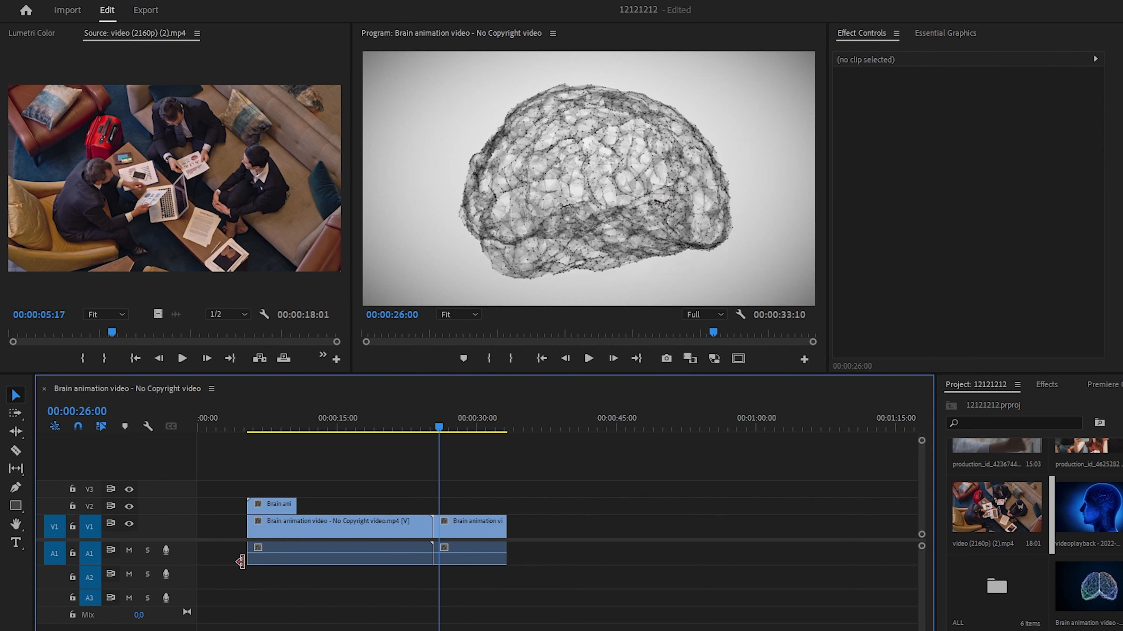
{"action": "key", "text": "ctrl+z"}
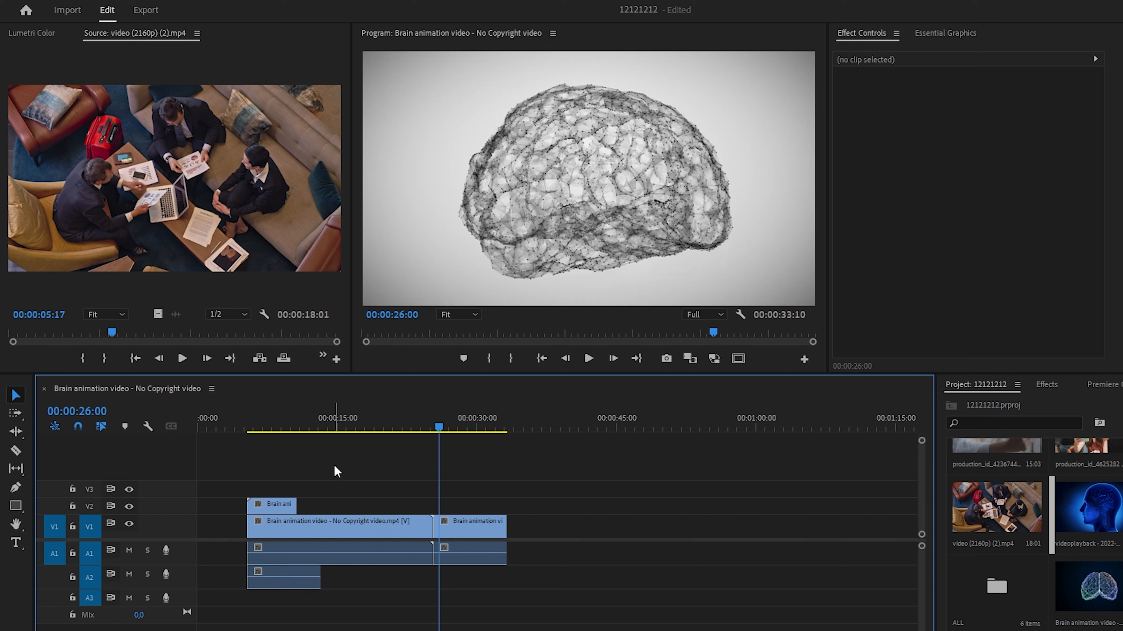
- Select the overlapping clips on V1, V2, A1 and A2, unlink their video and audio, and select them again
{"action": "left_click_drag", "start_coordinate": [336, 464], "coordinate": [265, 583]}
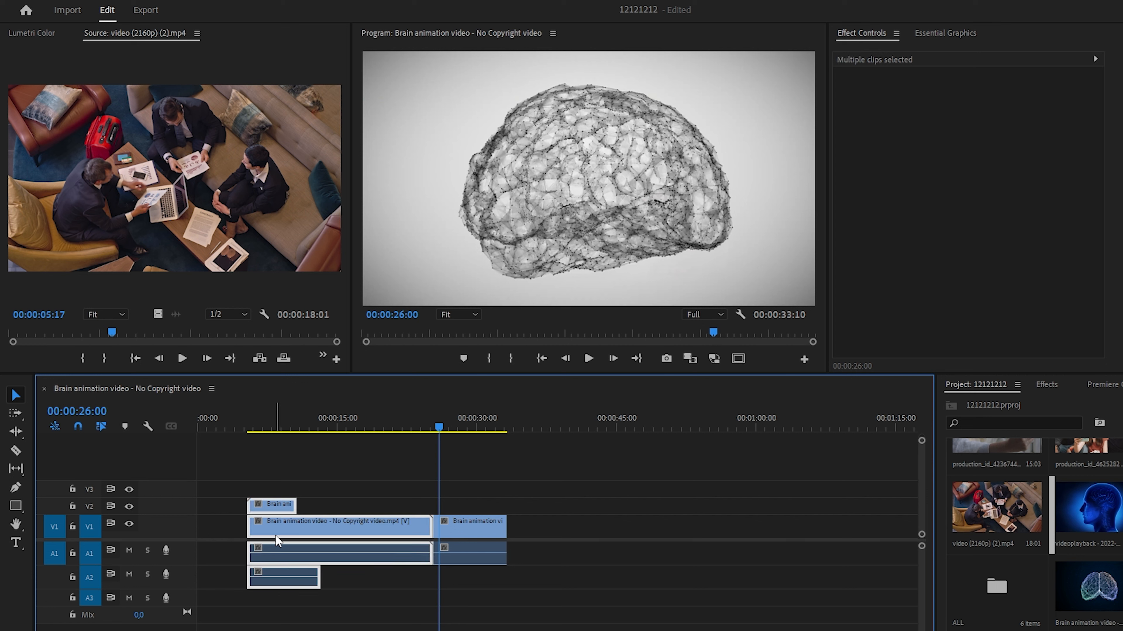
{"action": "right_click", "coordinate": [283, 529]}
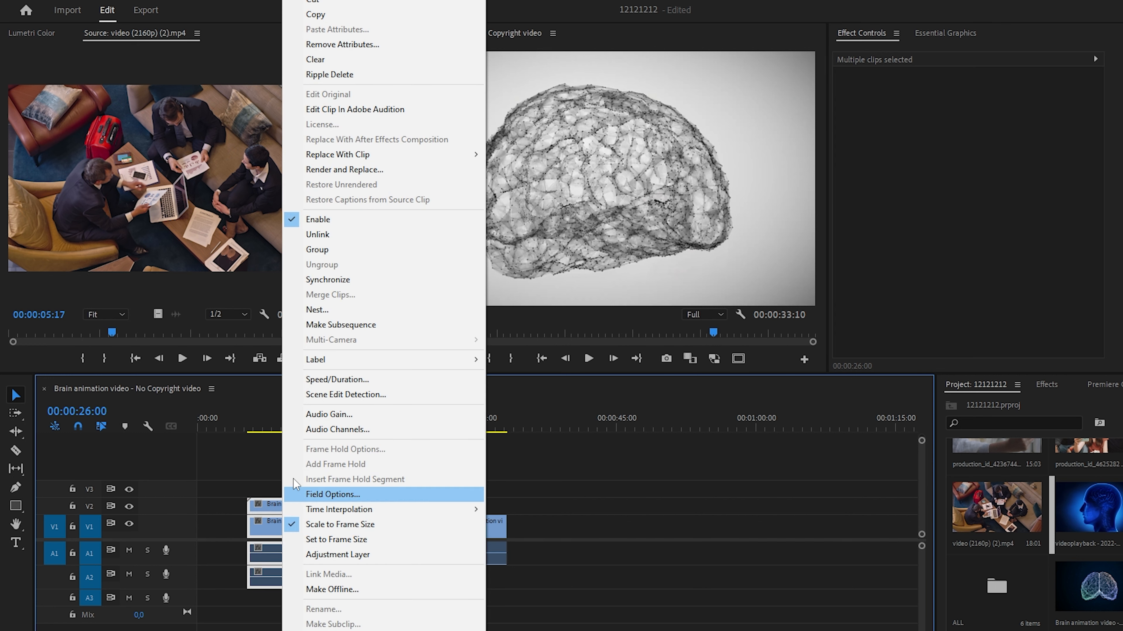
{"action": "left_click", "coordinate": [315, 237]}
{"action": "left_click_drag", "start_coordinate": [327, 476], "coordinate": [263, 603]}
{"action": "right_click", "coordinate": [274, 541]}
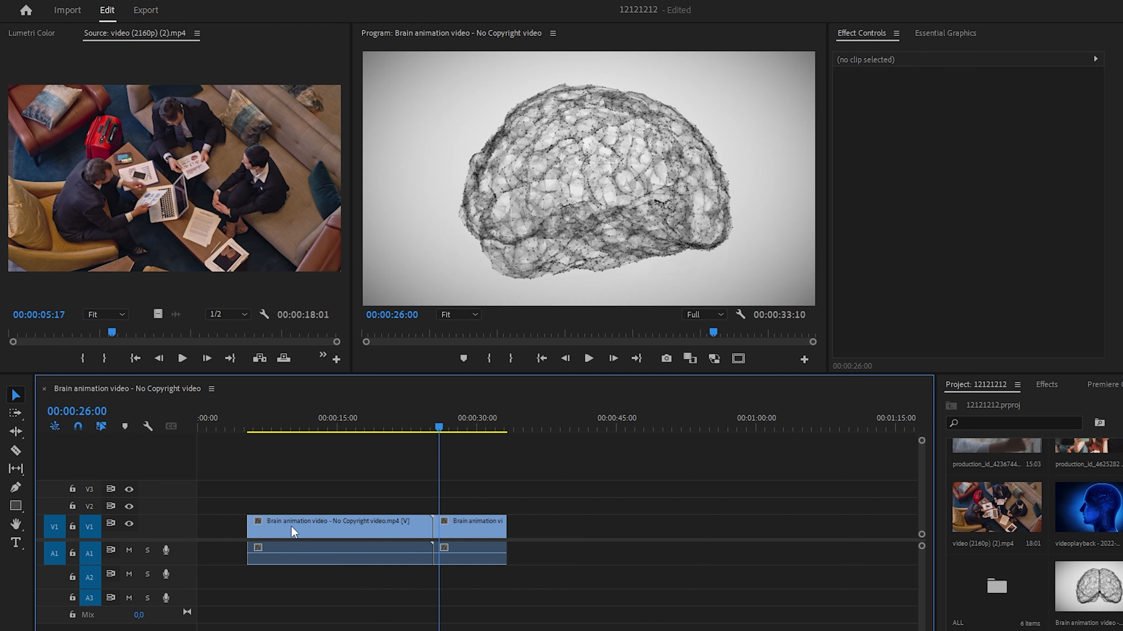
- Try reversing the first clip on V1 and setting its speed to 87.6%
{"action": "left_click", "coordinate": [328, 427]}
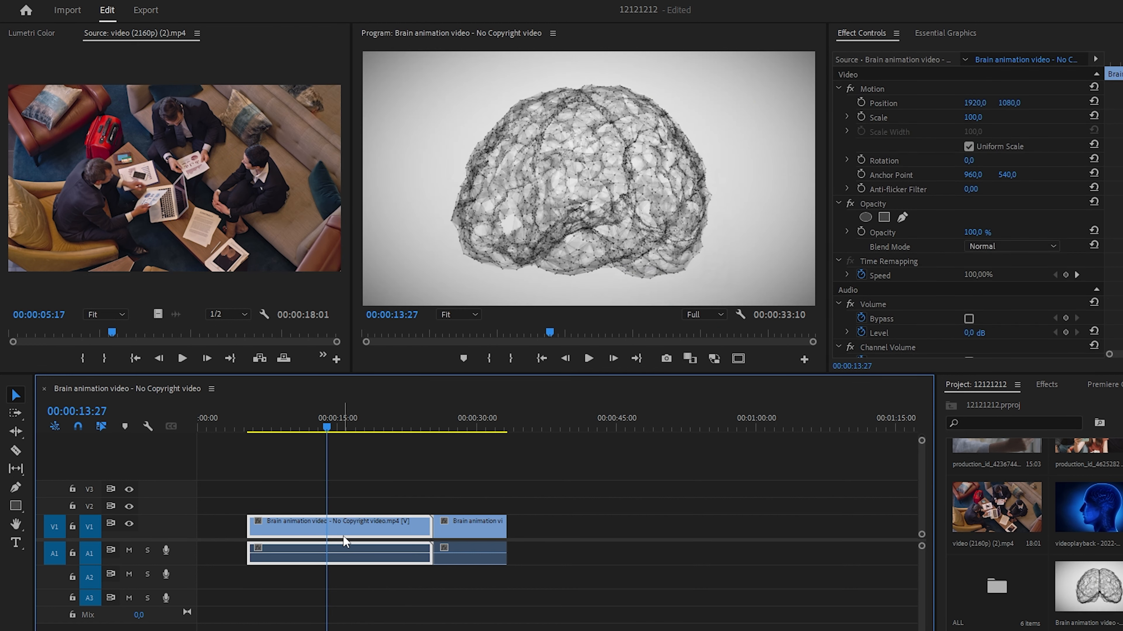
{"action": "right_click", "coordinate": [351, 523]}
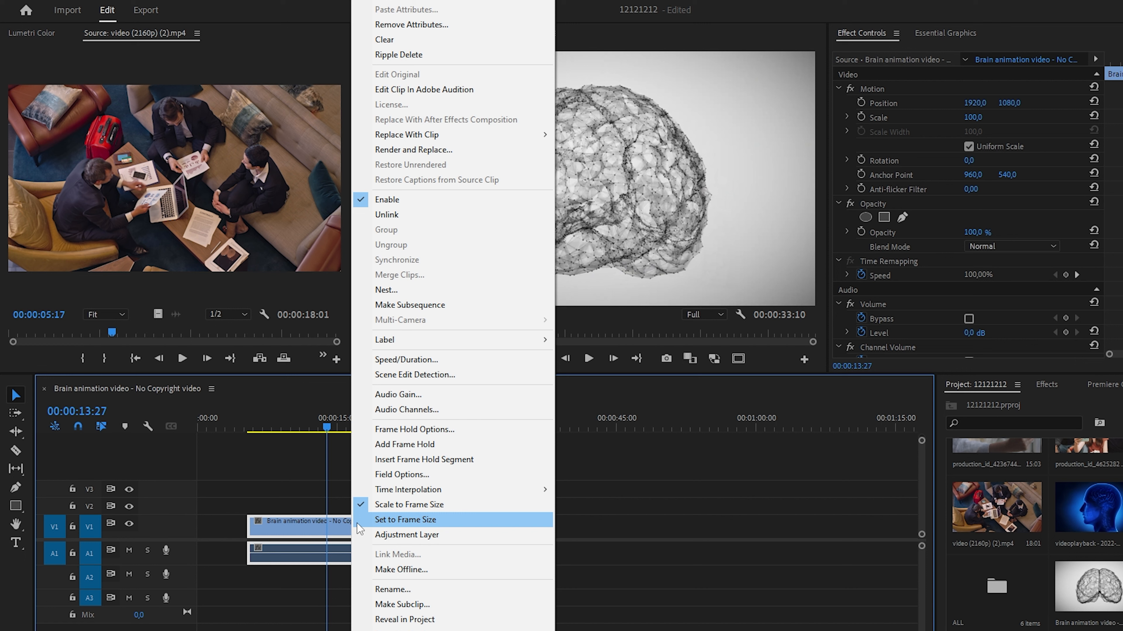
{"action": "left_click", "coordinate": [404, 362]}
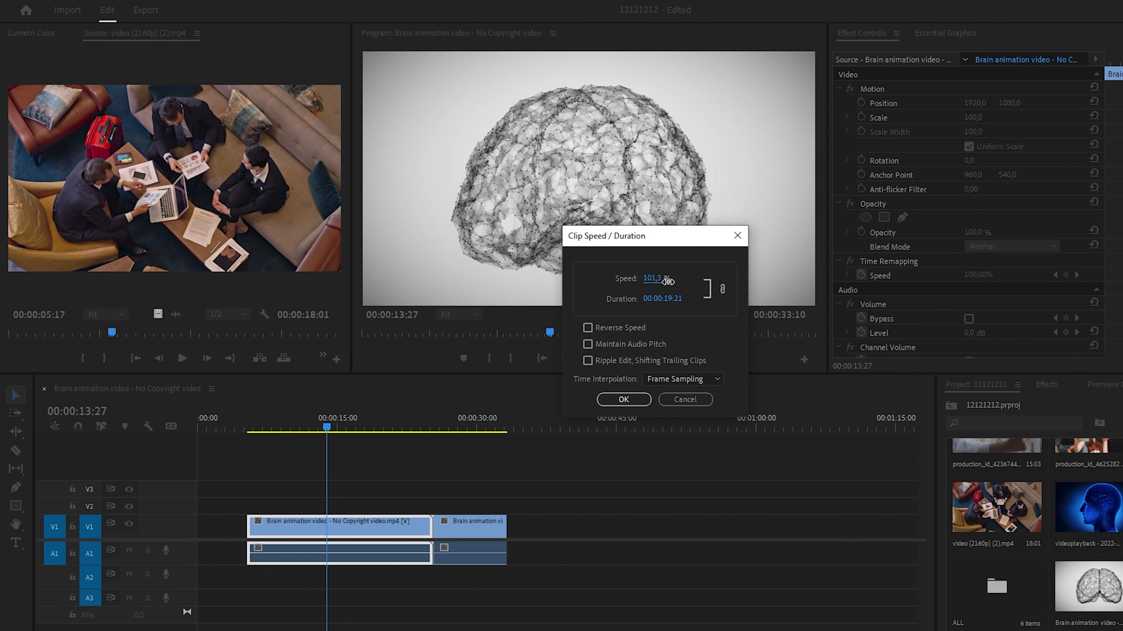
{"action": "left_click_drag", "start_coordinate": [655, 279], "coordinate": [687, 286]}
{"action": "left_click_drag", "start_coordinate": [687, 288], "coordinate": [599, 315]}
{"action": "left_click", "coordinate": [623, 400]}
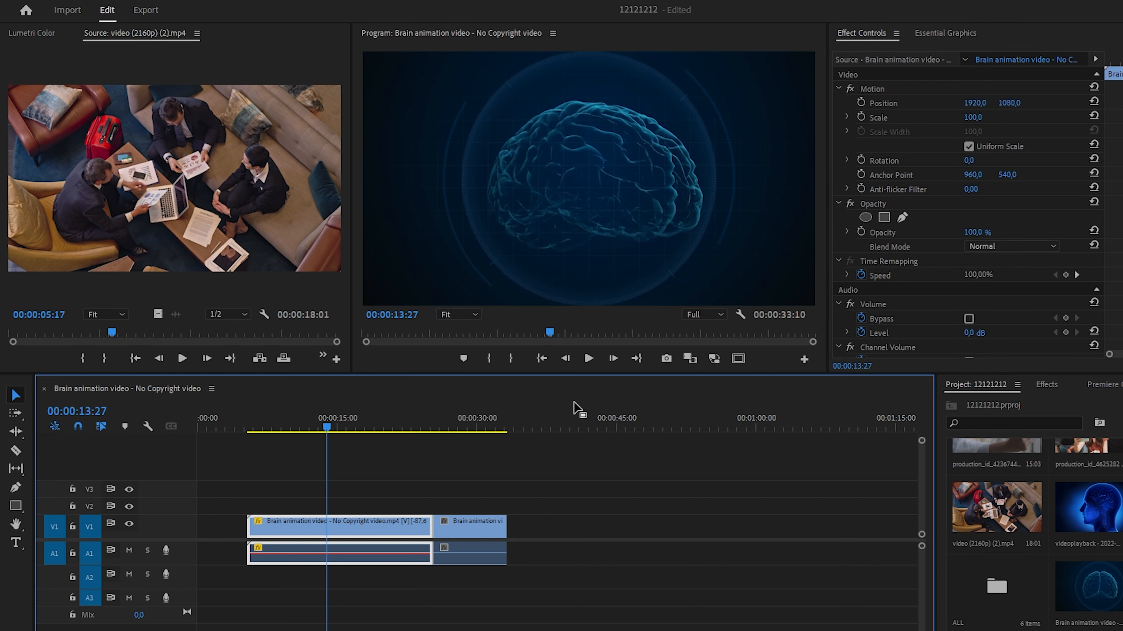
- Add a text title reading "Procado" over the video at 00:00:18:00 with the Type tool
{"action": "left_click_drag", "start_coordinate": [343, 428], "coordinate": [407, 427]}
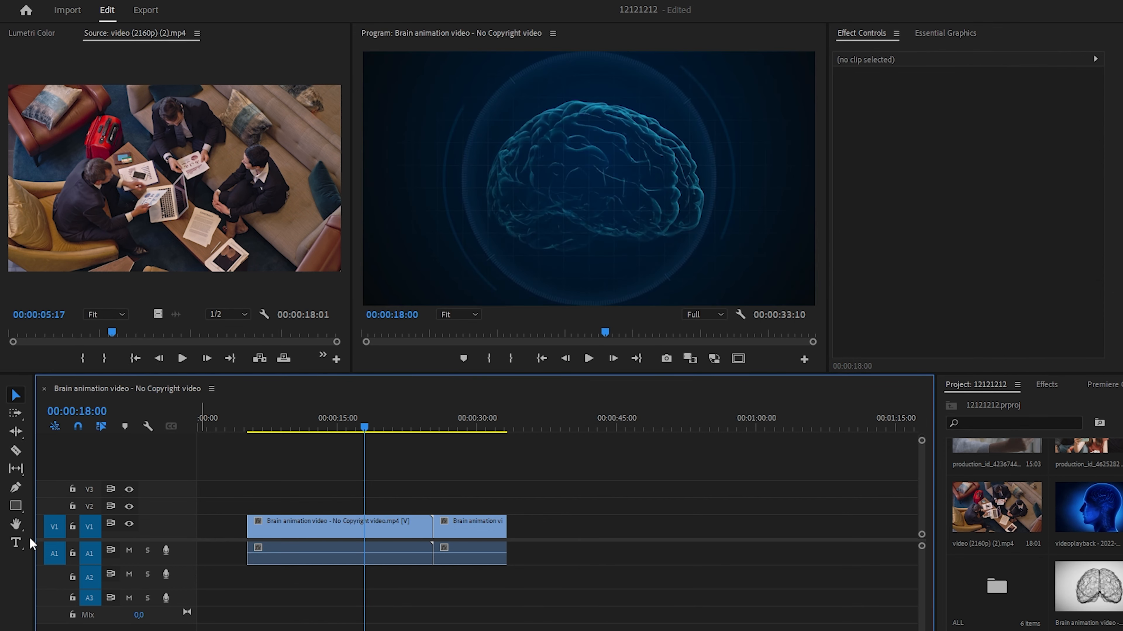
{"action": "left_click", "coordinate": [16, 543]}
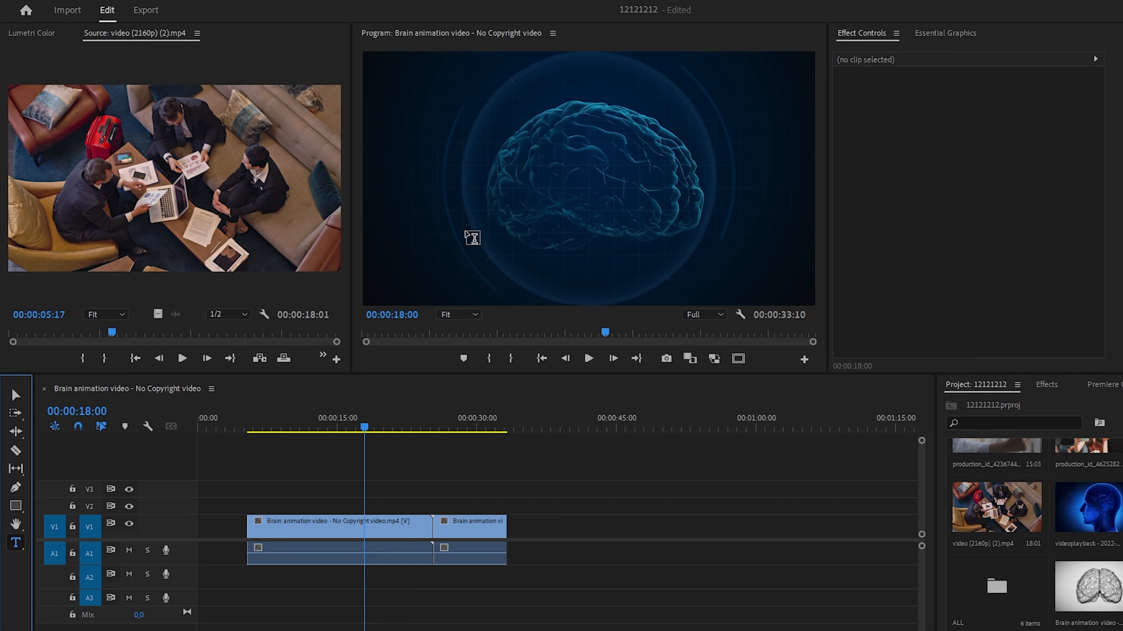
{"action": "left_click", "coordinate": [474, 207]}
{"action": "type", "text": "Procado"}
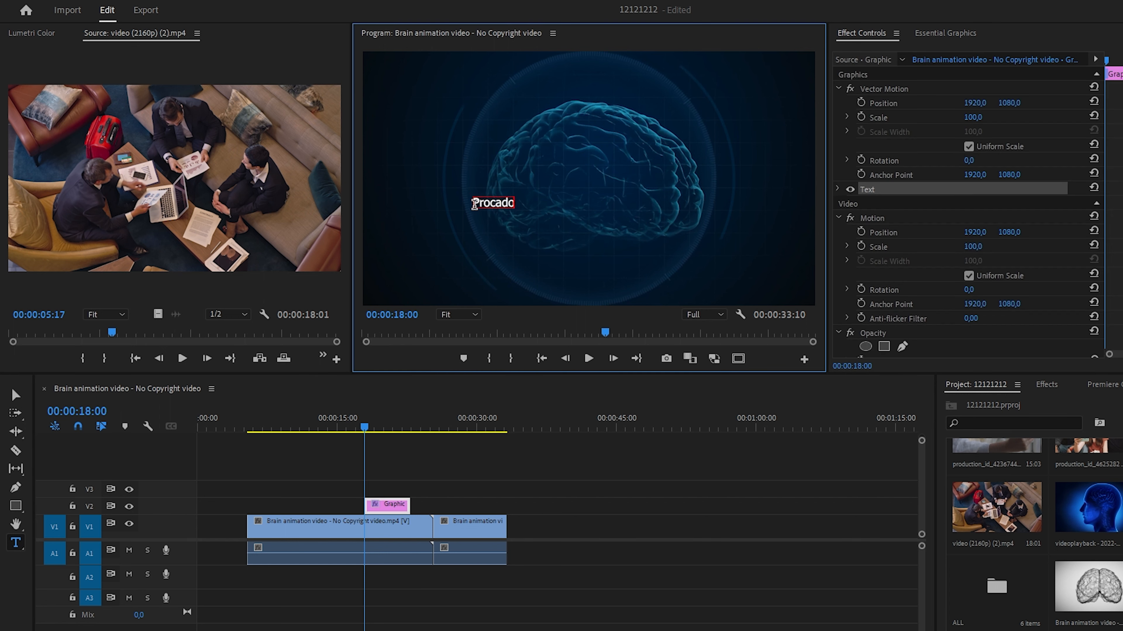
- Enlarge the Procado text to about four times its size and centre it over the brain
{"action": "left_click", "coordinate": [15, 395]}
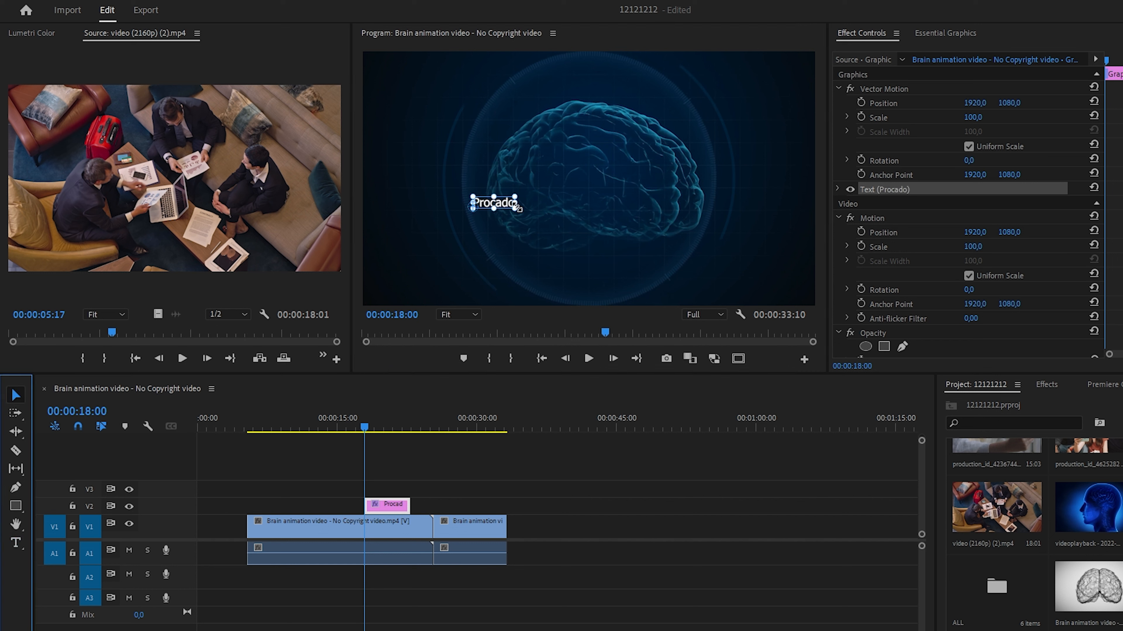
{"action": "left_click_drag", "start_coordinate": [517, 207], "coordinate": [610, 235]}
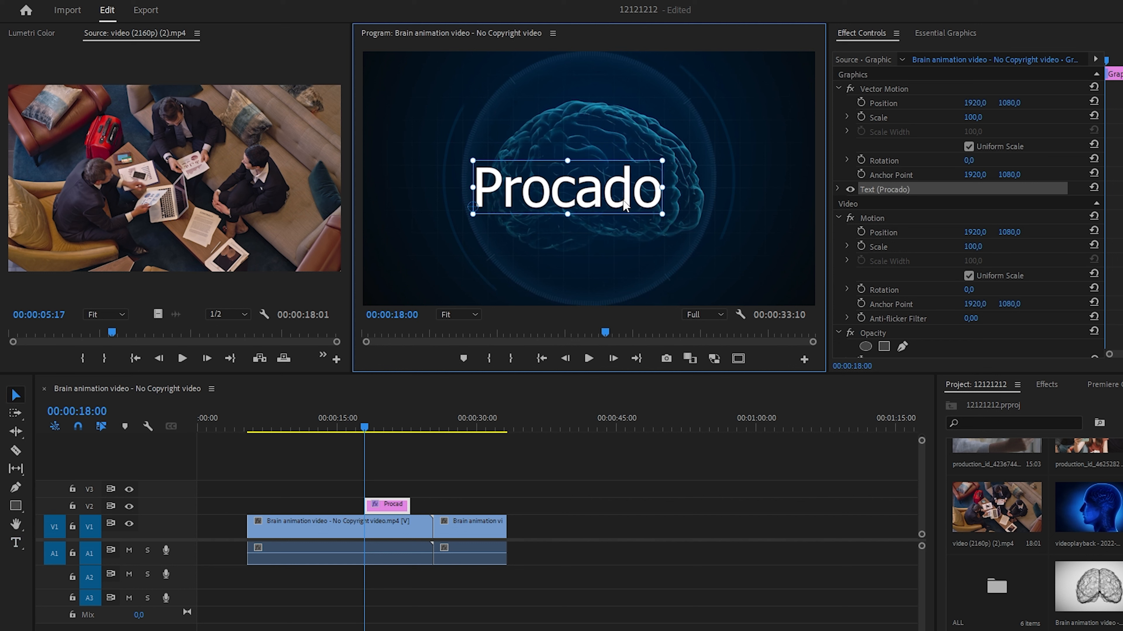
{"action": "left_click_drag", "start_coordinate": [619, 208], "coordinate": [640, 199]}
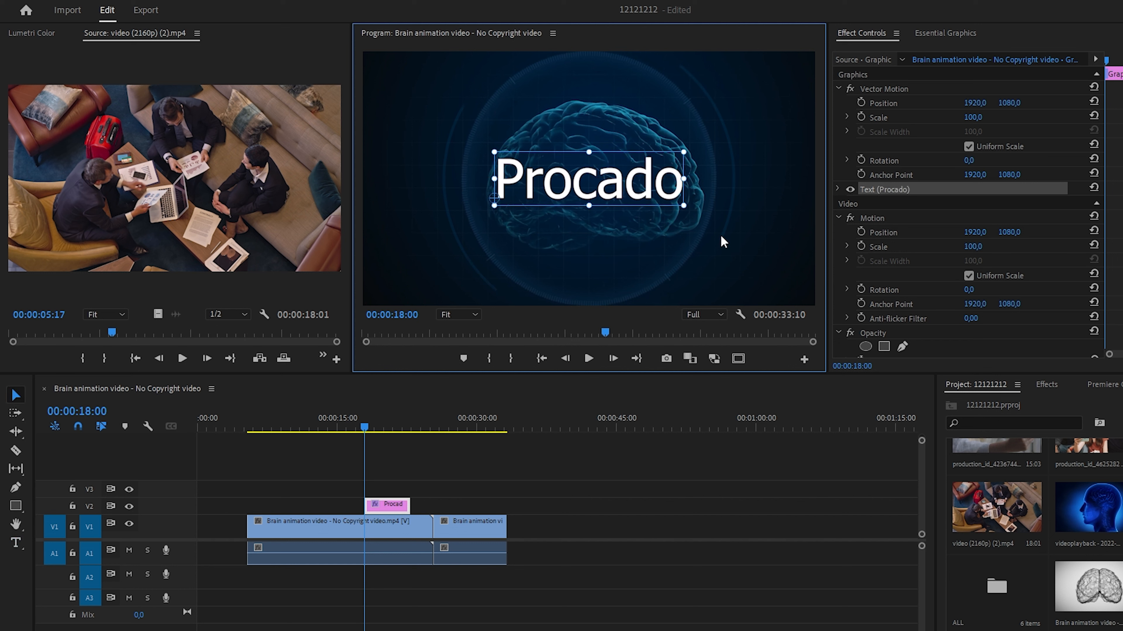
- Move the Procado title on V2 to the start of the first clip and extend it to that clip's end
{"action": "left_click_drag", "start_coordinate": [388, 505], "coordinate": [271, 504]}
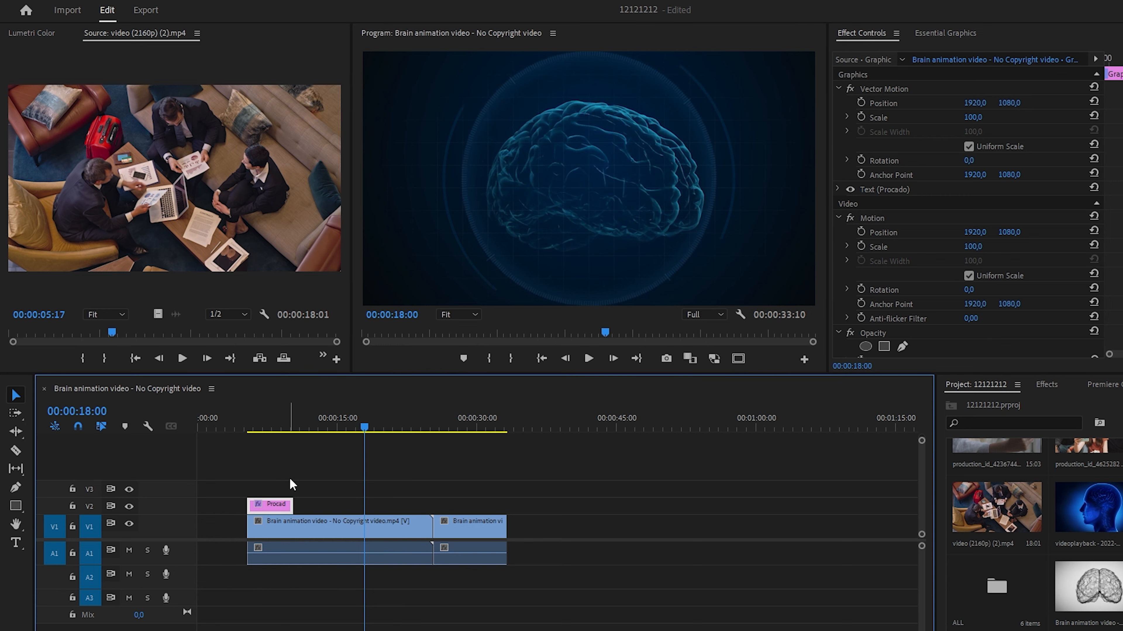
{"action": "mouse_move", "coordinate": [283, 427]}
{"action": "left_mouse_down"}
{"action": "mouse_move", "coordinate": [299, 430]}
{"action": "mouse_move", "coordinate": [268, 439]}
{"action": "left_mouse_up"}
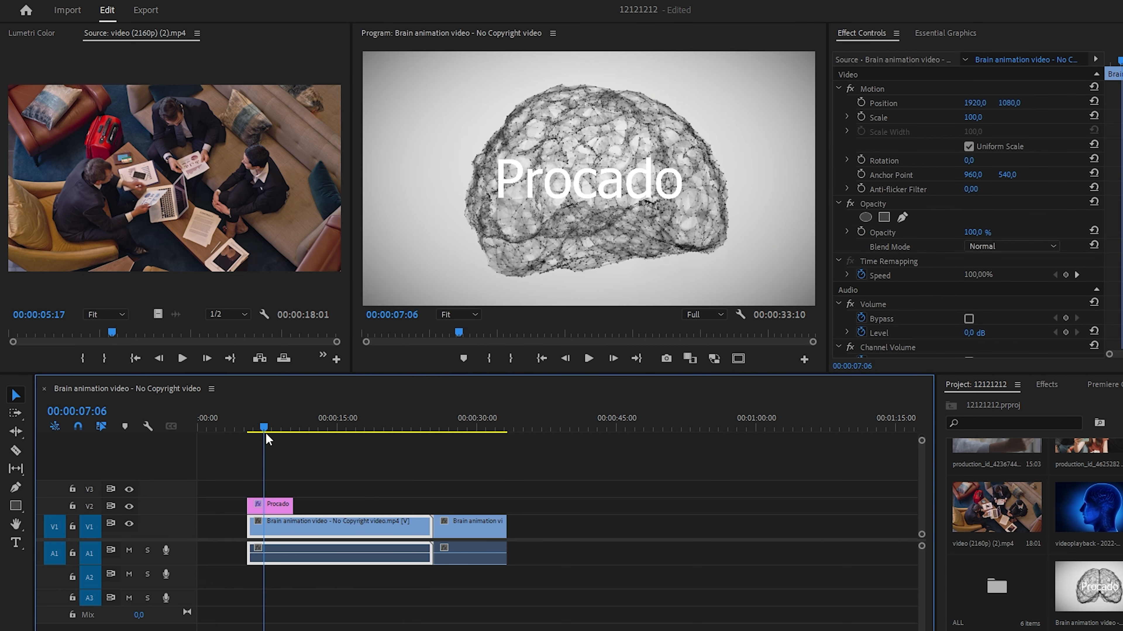
{"action": "left_click_drag", "start_coordinate": [293, 504], "coordinate": [429, 503]}
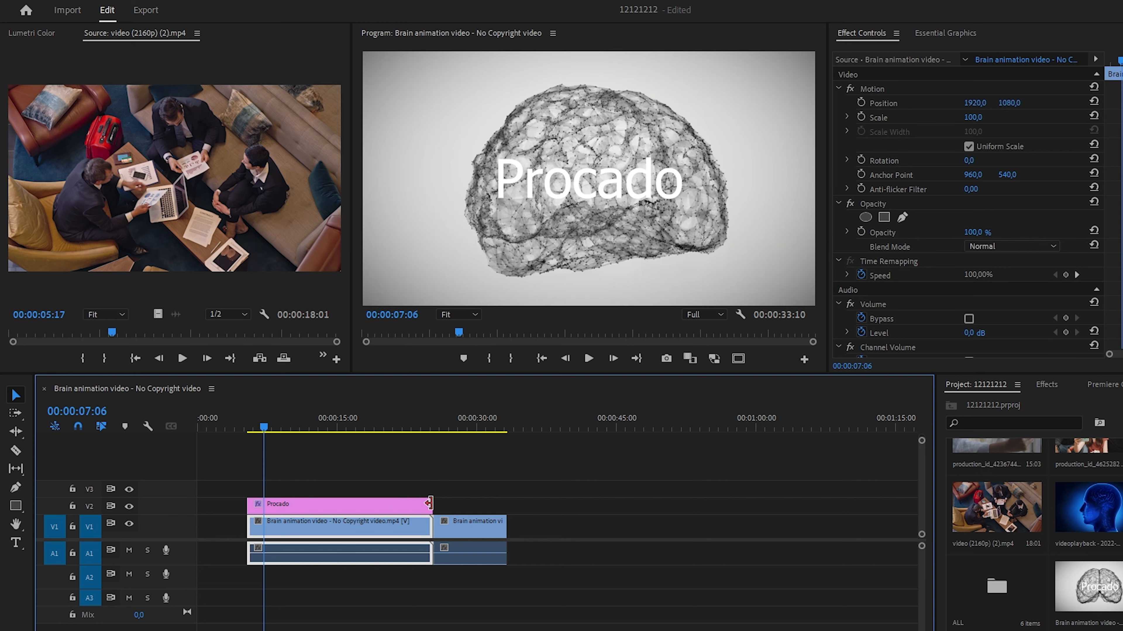
{"action": "left_click_drag", "start_coordinate": [336, 427], "coordinate": [374, 437]}
- Open Essential Graphics for the Procado title and look through its alignment, font and appearance options
{"action": "left_click", "coordinate": [269, 8]}
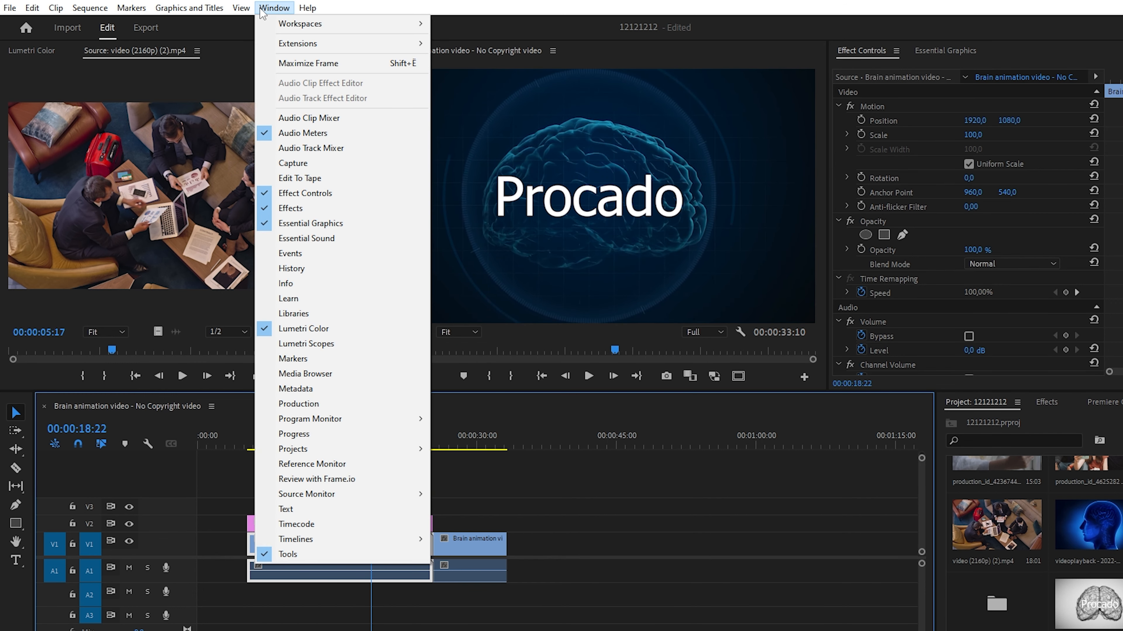
{"action": "left_click", "coordinate": [288, 223]}
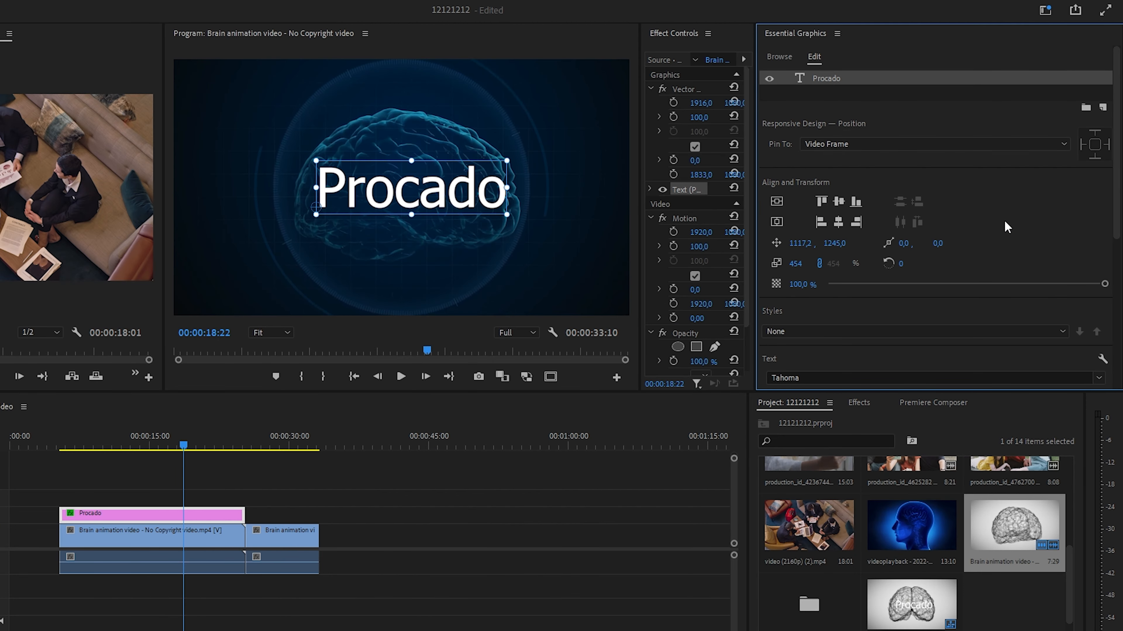
{"action": "scroll", "coordinate": [1006, 226], "scroll_direction": "down", "scroll_amount": 3}
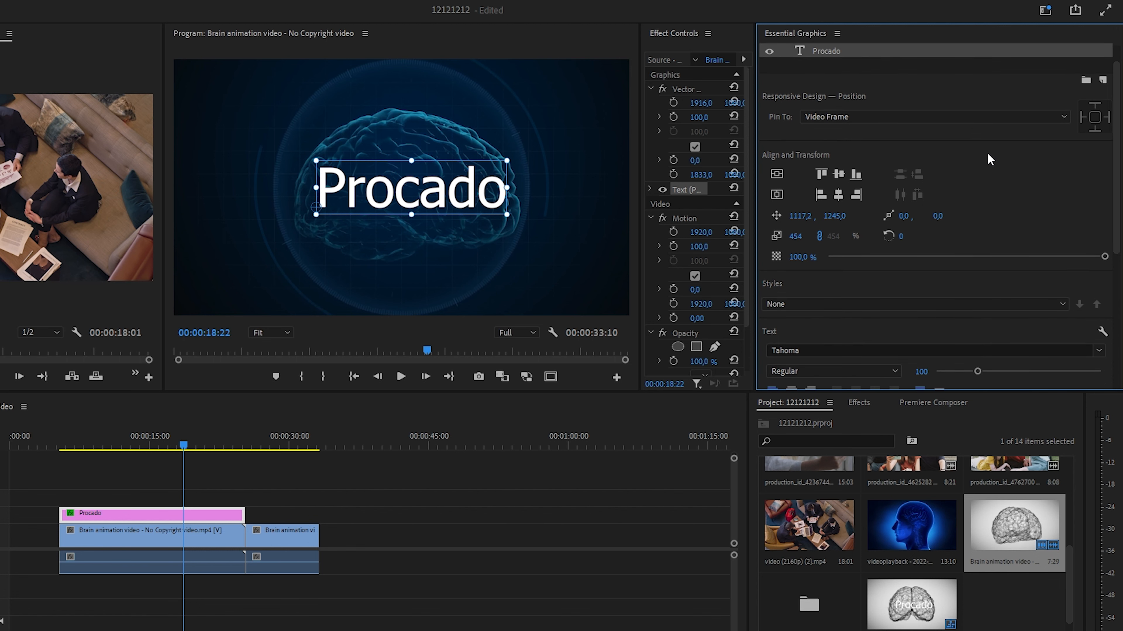
{"action": "scroll", "coordinate": [987, 160], "scroll_direction": "down", "scroll_amount": 10}
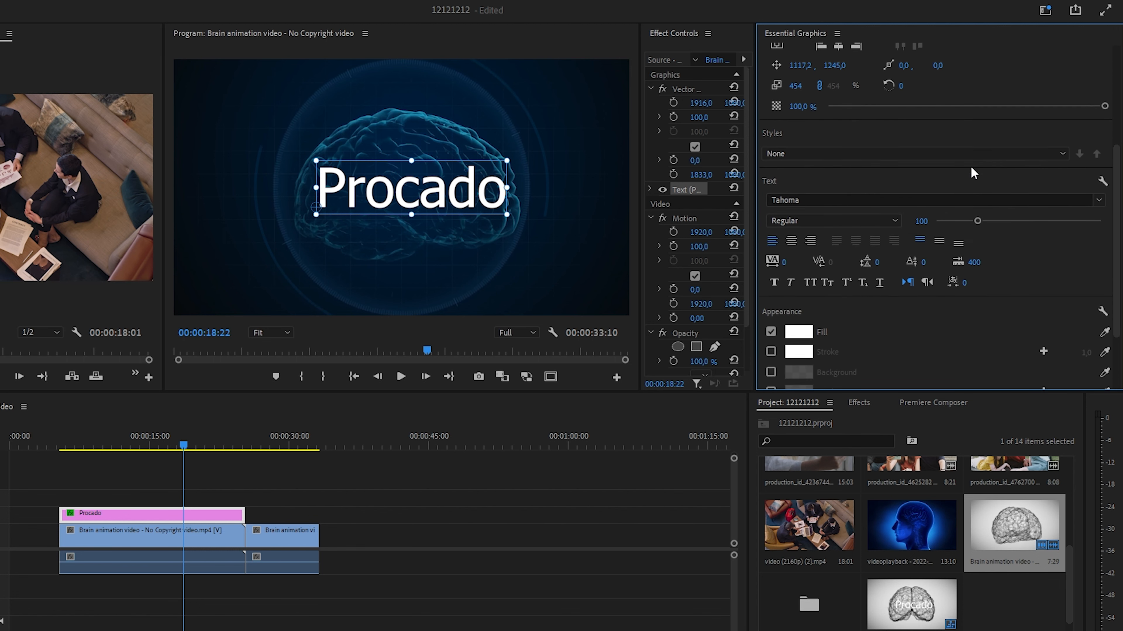
{"action": "scroll", "coordinate": [968, 172], "scroll_direction": "down", "scroll_amount": 3}
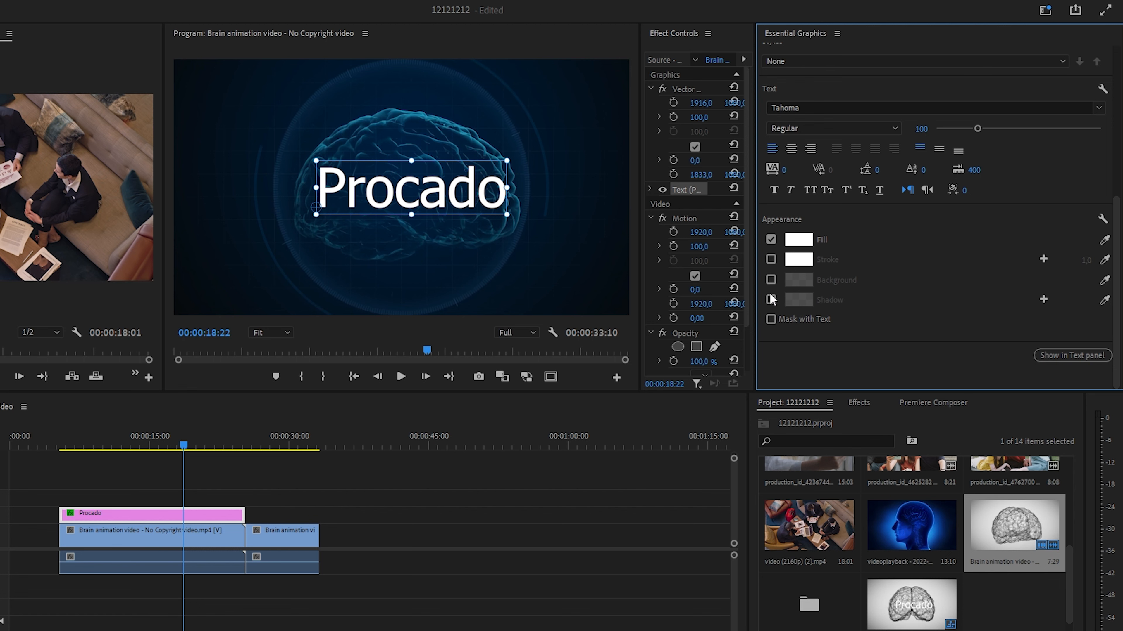
{"action": "left_click", "coordinate": [791, 107]}
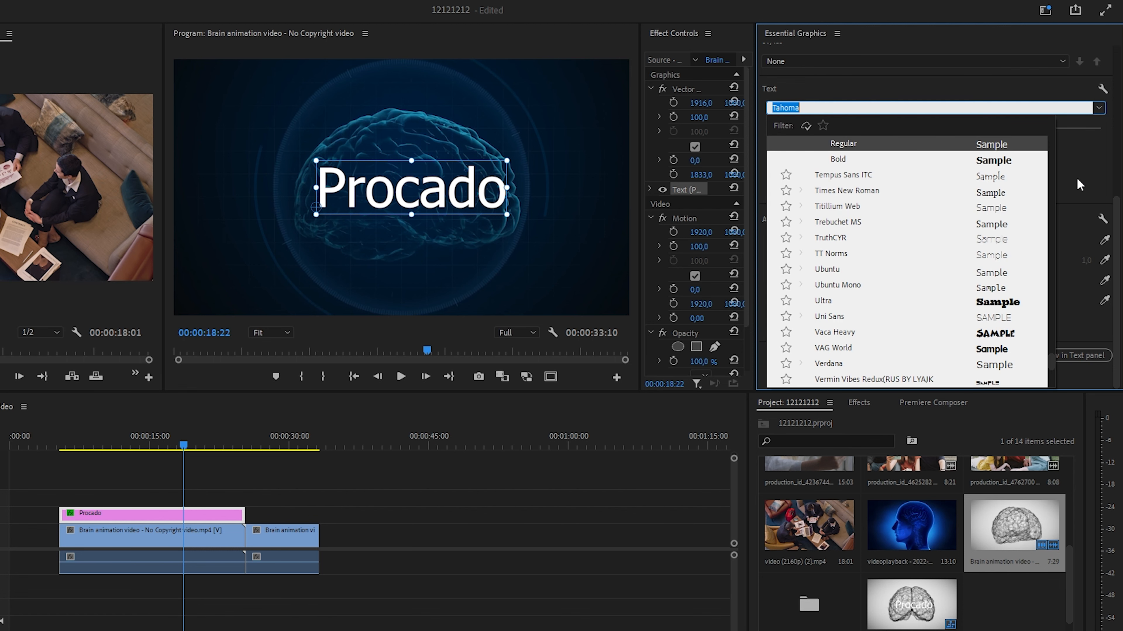
{"action": "left_click", "coordinate": [1079, 185]}
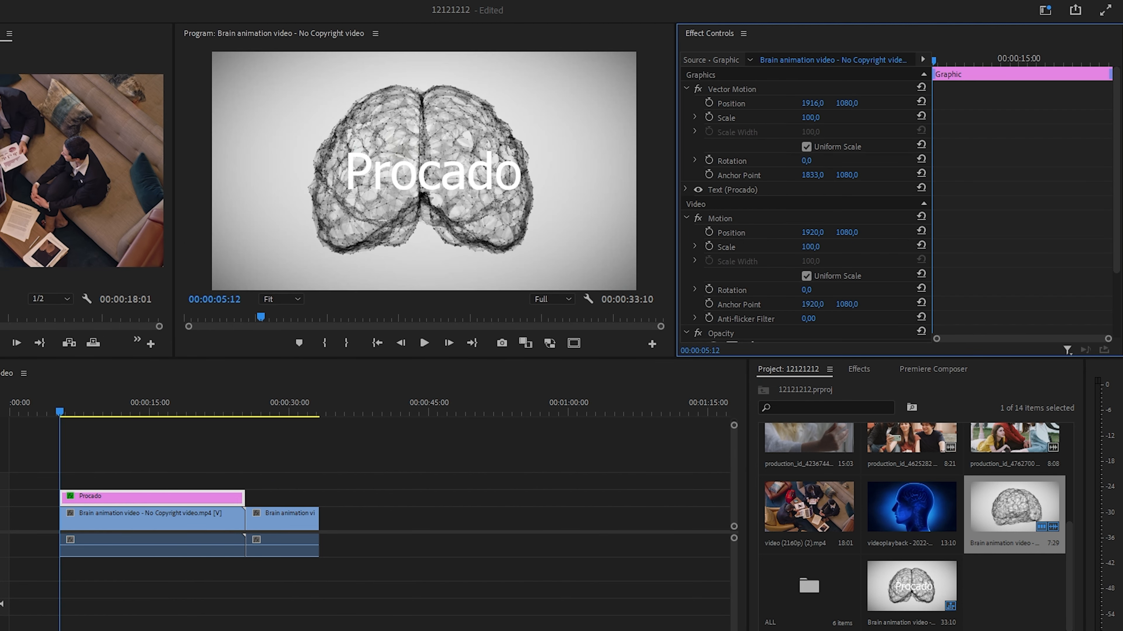
- Keyframe the Procado title's Vector Motion Position at its start and at 00:00:14:28, setting horizontal position to 1236 at the second keyframe
{"action": "left_click", "coordinate": [709, 104]}
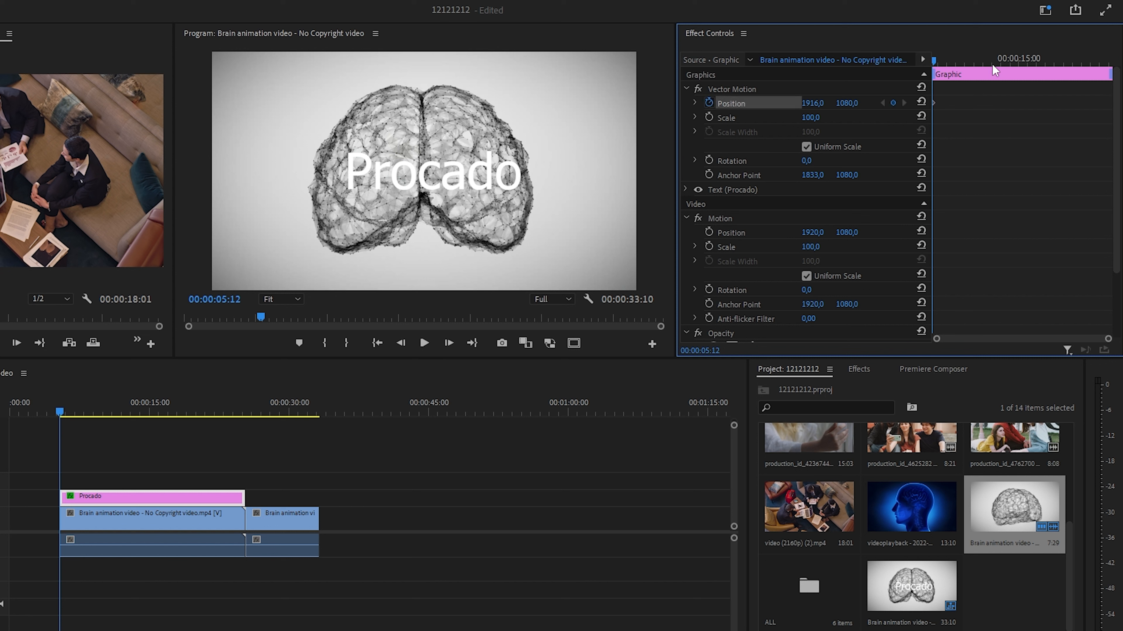
{"action": "left_click", "coordinate": [1019, 59]}
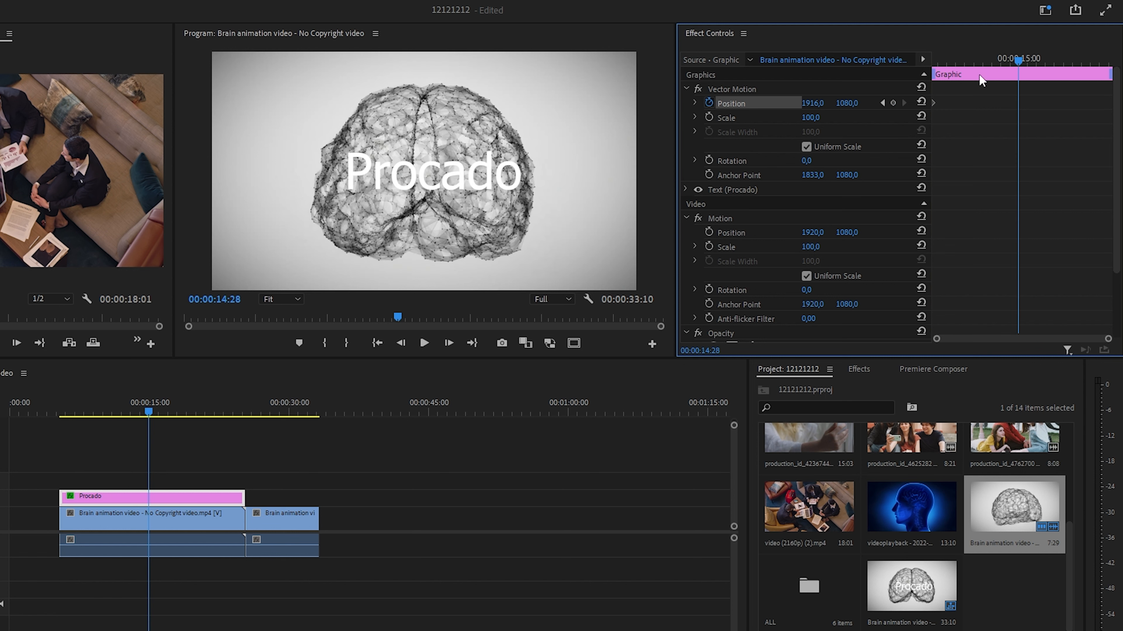
{"action": "left_click", "coordinate": [893, 102]}
{"action": "left_click_drag", "start_coordinate": [824, 102], "coordinate": [524, 102]}
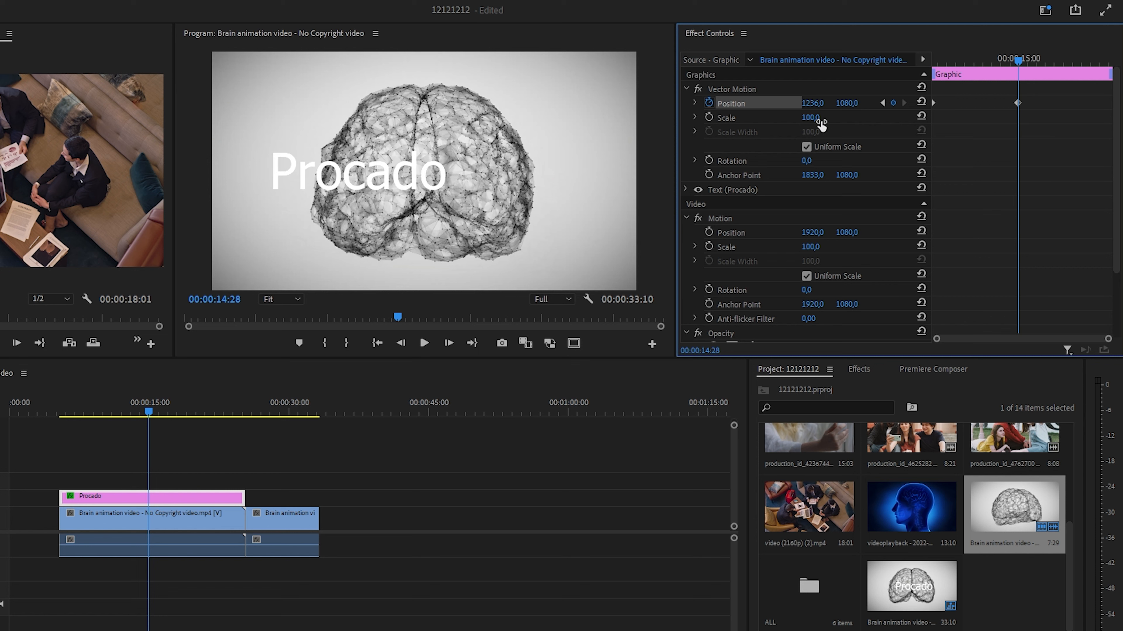
- Retime the title's second Position keyframe to about 00:00:13:00 and play the text movement from the start
{"action": "left_click_drag", "start_coordinate": [1019, 104], "coordinate": [1100, 106]}
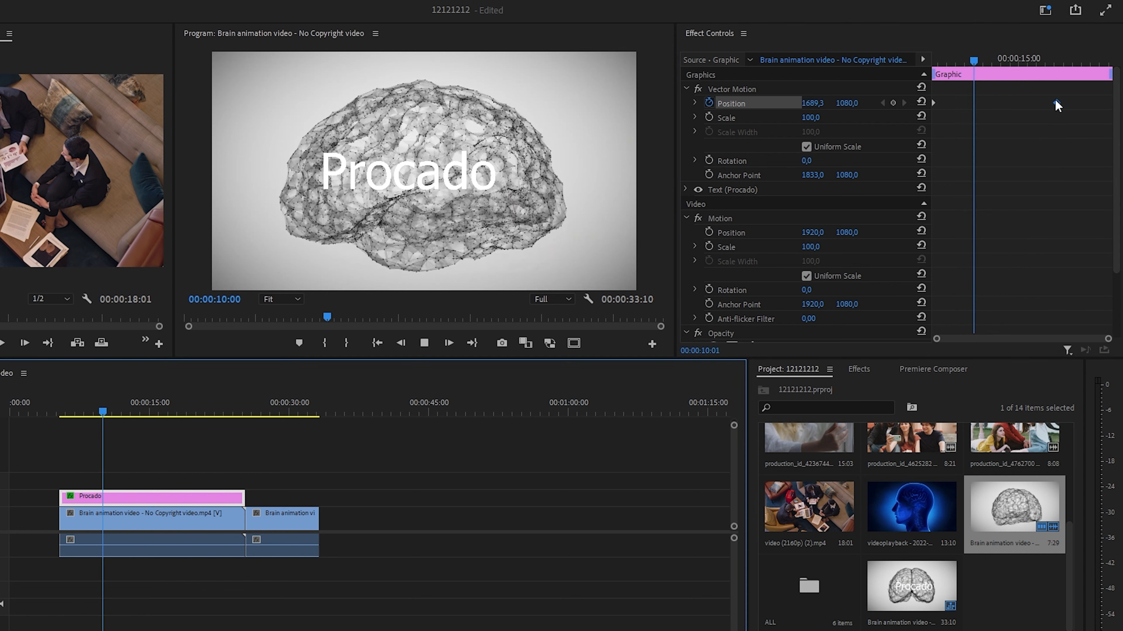
{"action": "left_click_drag", "start_coordinate": [1056, 102], "coordinate": [1000, 103]}
{"action": "left_click_drag", "start_coordinate": [978, 63], "coordinate": [892, 63]}
{"action": "key", "text": "space"}
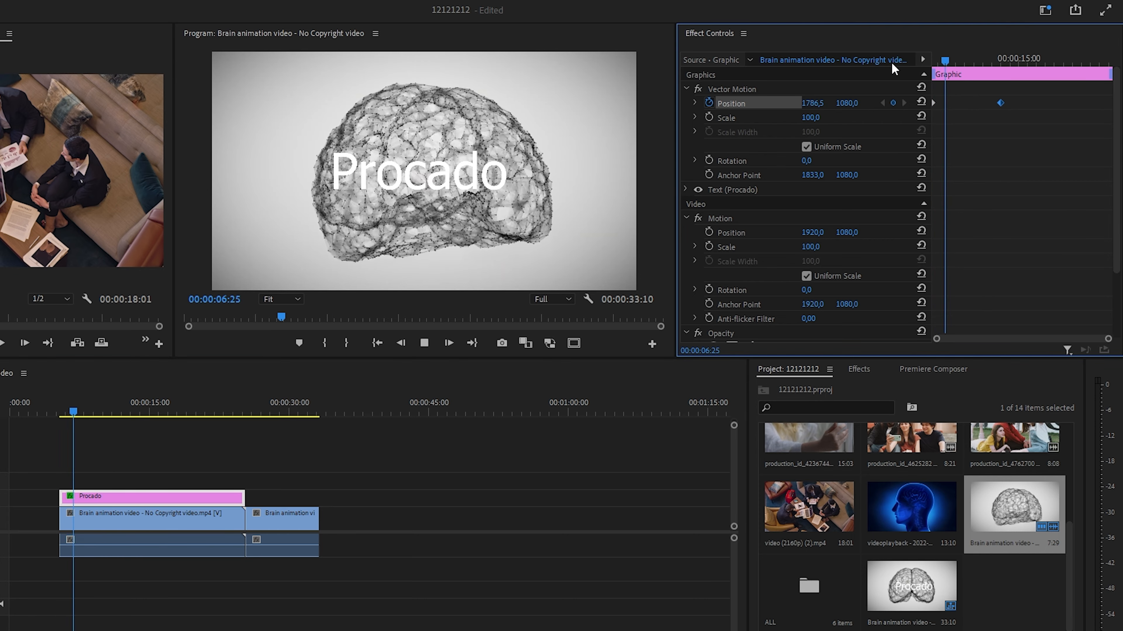
{"action": "key", "text": "space"}
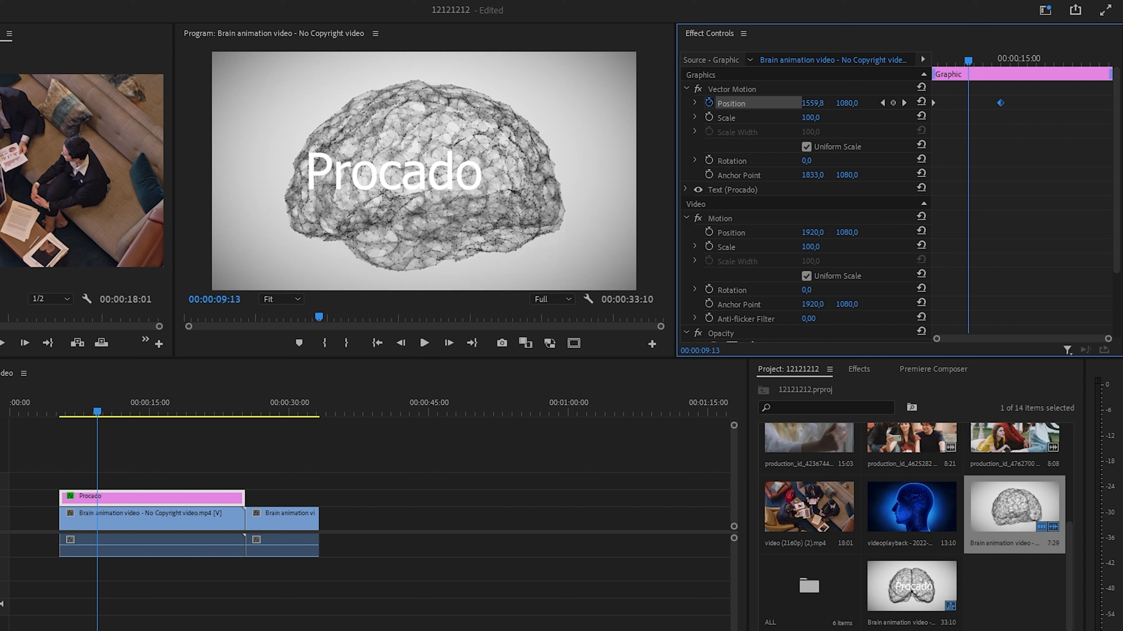
- Apply the Gaussian Blur effect from effects folder 1 to the first brain clip on V1
{"action": "left_click", "coordinate": [860, 375]}
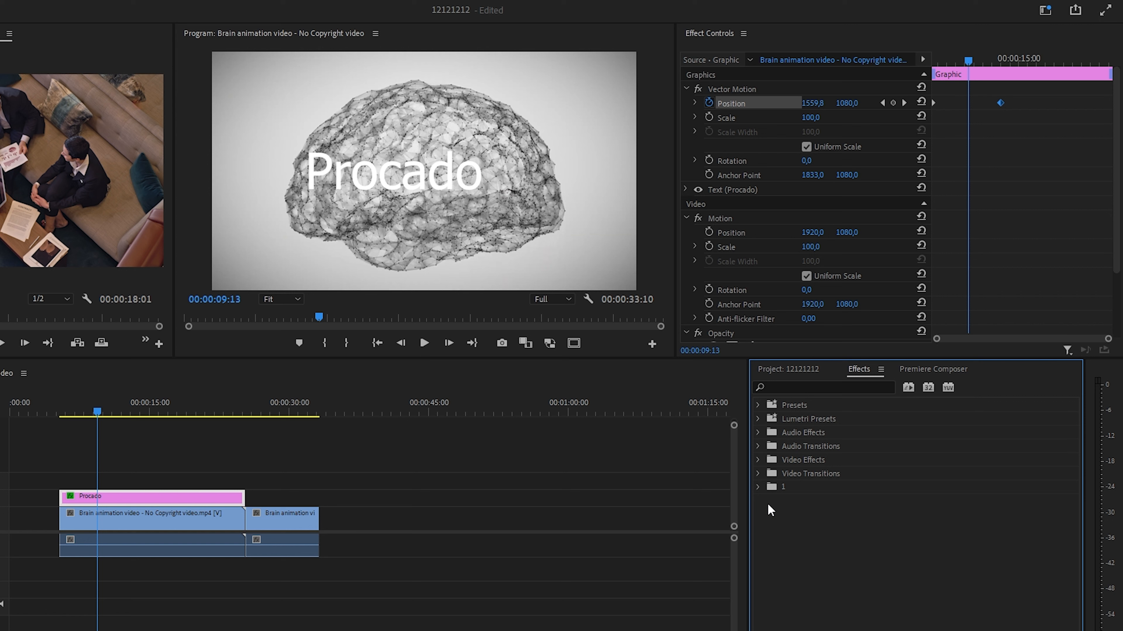
{"action": "left_click", "coordinate": [758, 473]}
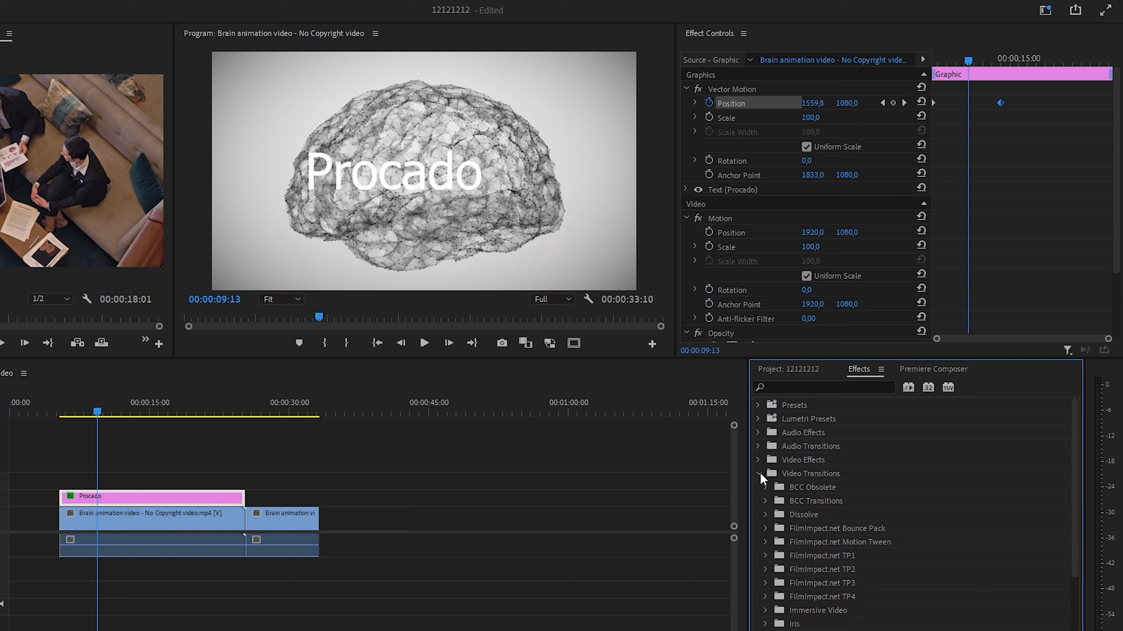
{"action": "left_click", "coordinate": [758, 474]}
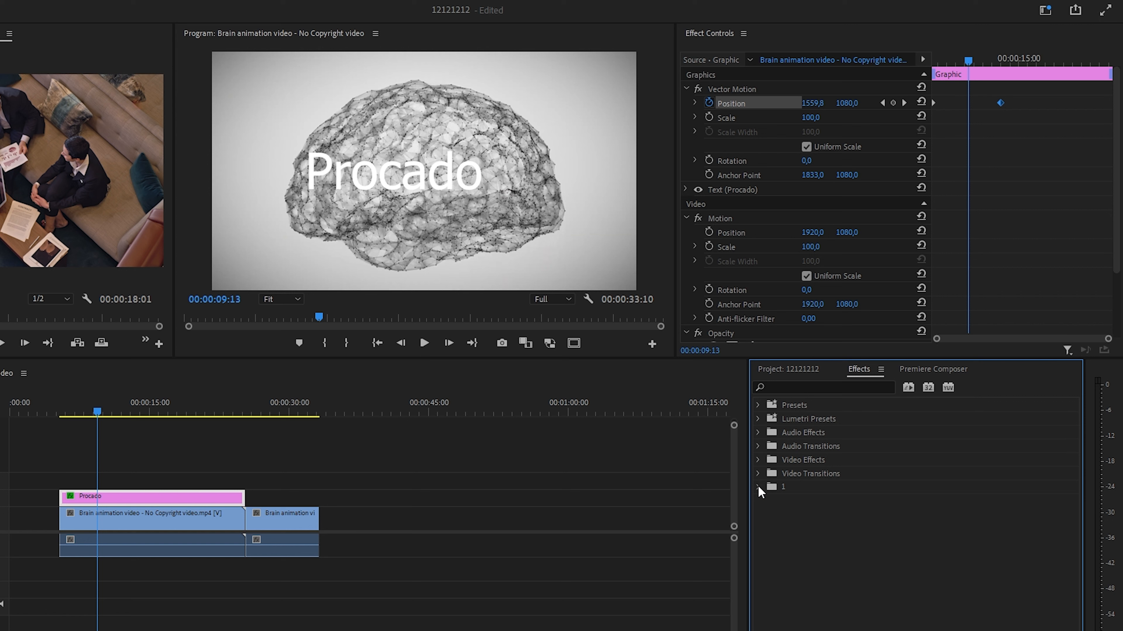
{"action": "left_click", "coordinate": [758, 487]}
{"action": "scroll", "coordinate": [797, 570], "scroll_direction": "down", "scroll_amount": 2}
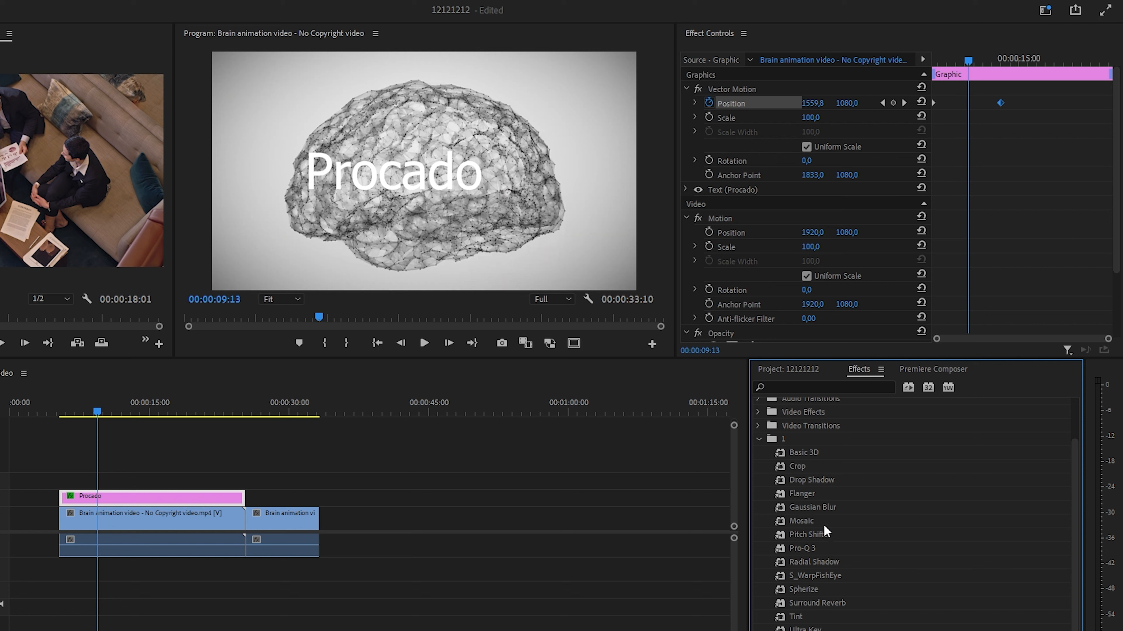
{"action": "left_click", "coordinate": [825, 509]}
{"action": "left_click_drag", "start_coordinate": [833, 506], "coordinate": [172, 516]}
{"action": "left_click", "coordinate": [171, 517]}
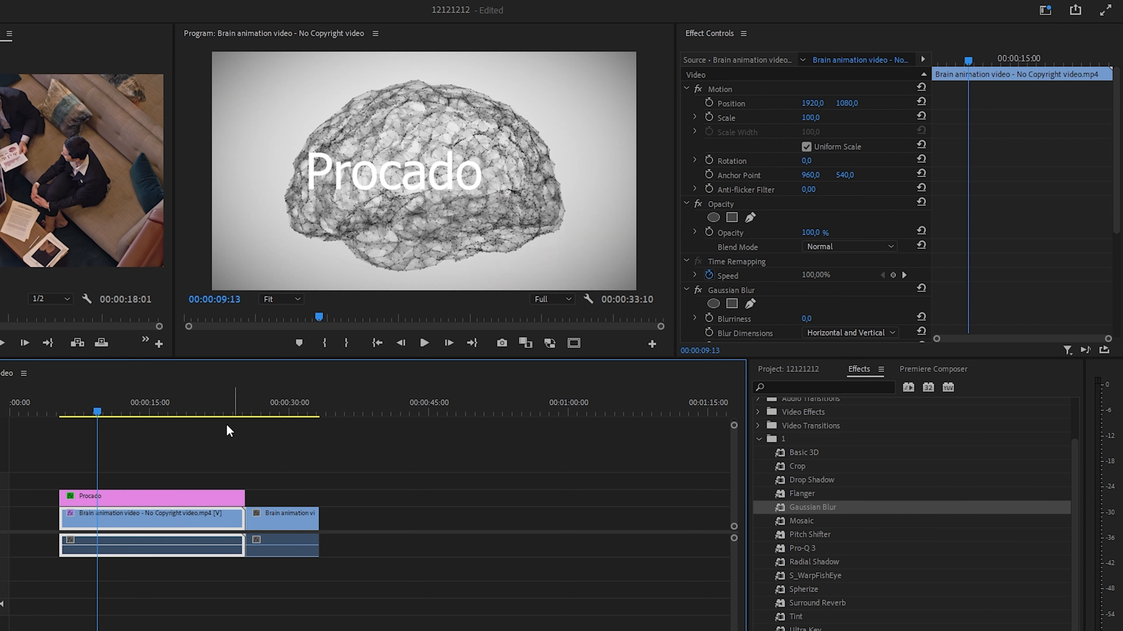
- Keyframe the first brain clip's Gaussian Blur Blurriness from 0 at the clip start to 60 at 00:00:09:13
{"action": "left_click", "coordinate": [183, 496]}
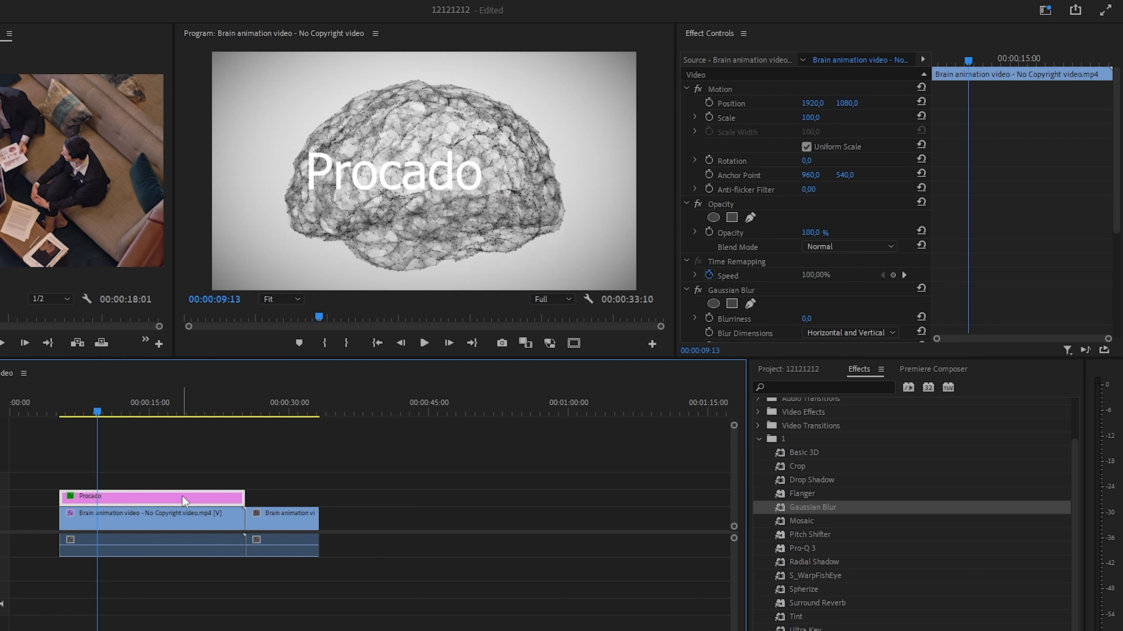
{"action": "left_click", "coordinate": [181, 519]}
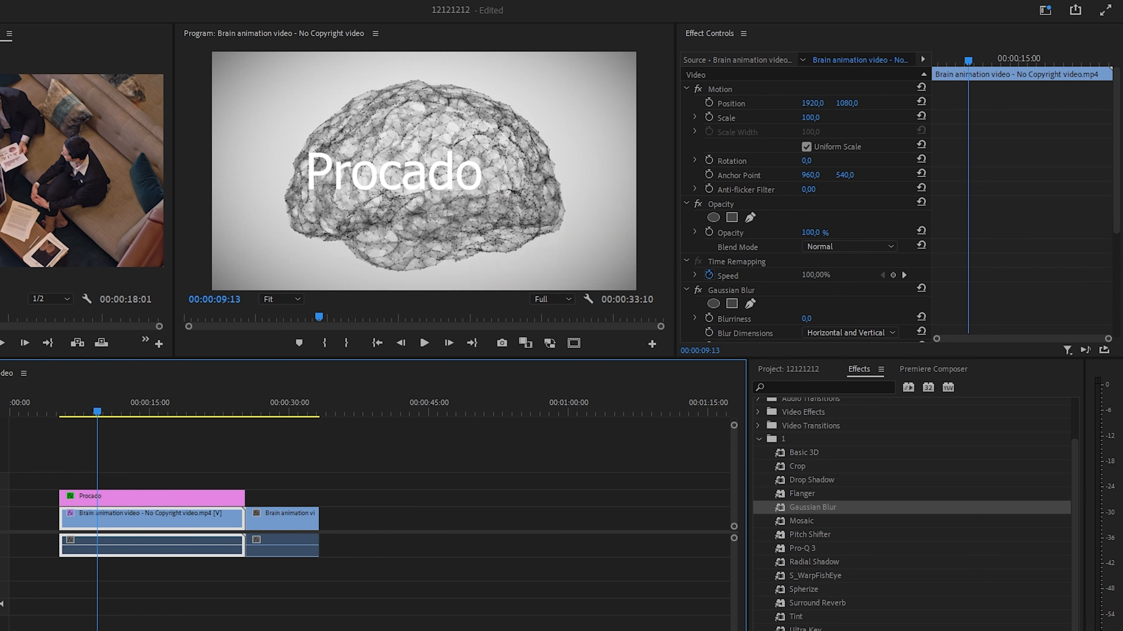
{"action": "scroll", "coordinate": [782, 278], "scroll_direction": "down", "scroll_amount": 5}
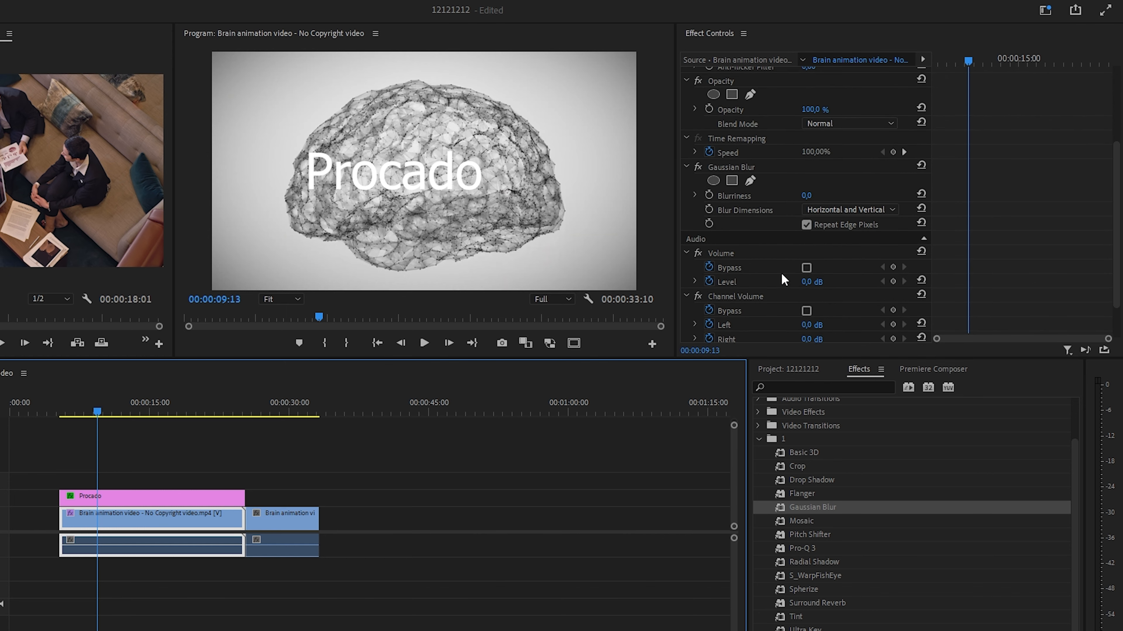
{"action": "left_click", "coordinate": [708, 195]}
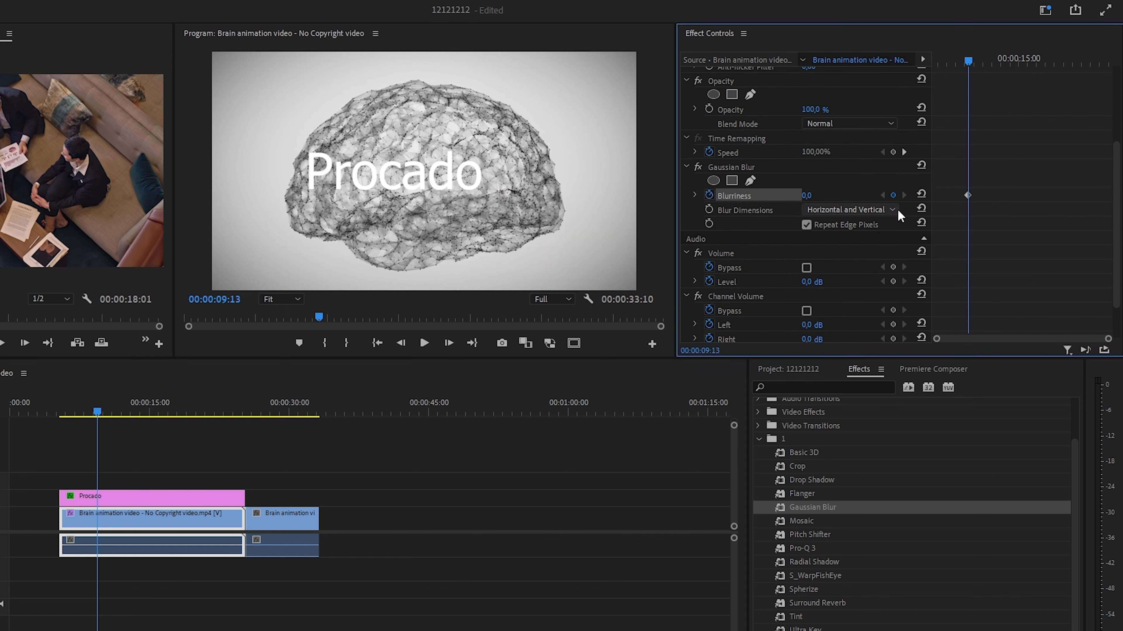
{"action": "left_click", "coordinate": [968, 196]}
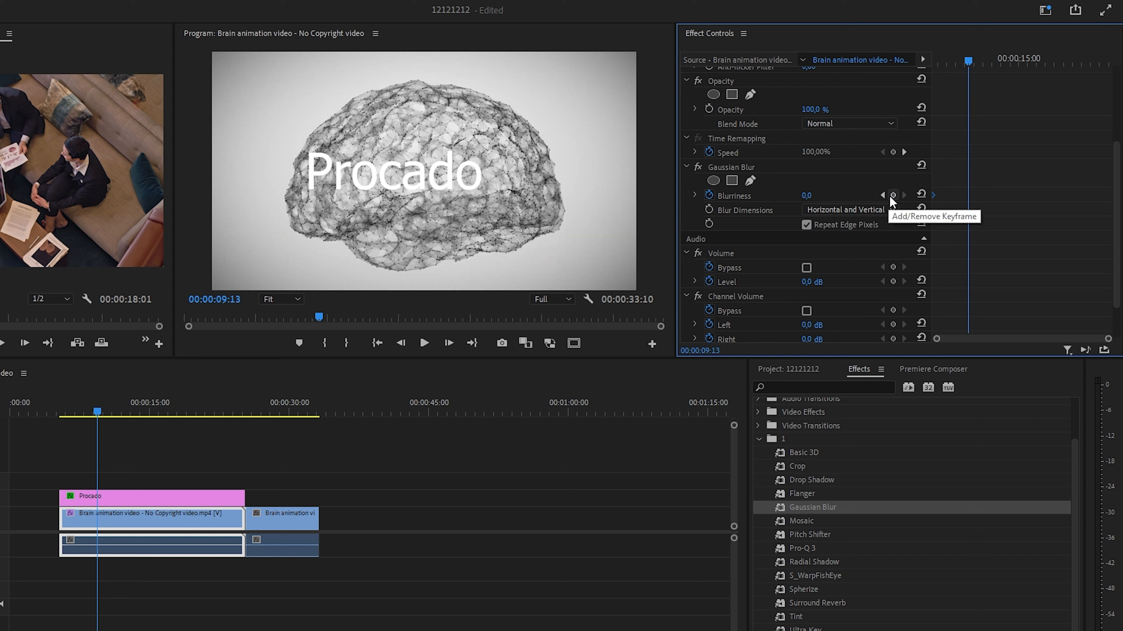
{"action": "left_click", "coordinate": [892, 196]}
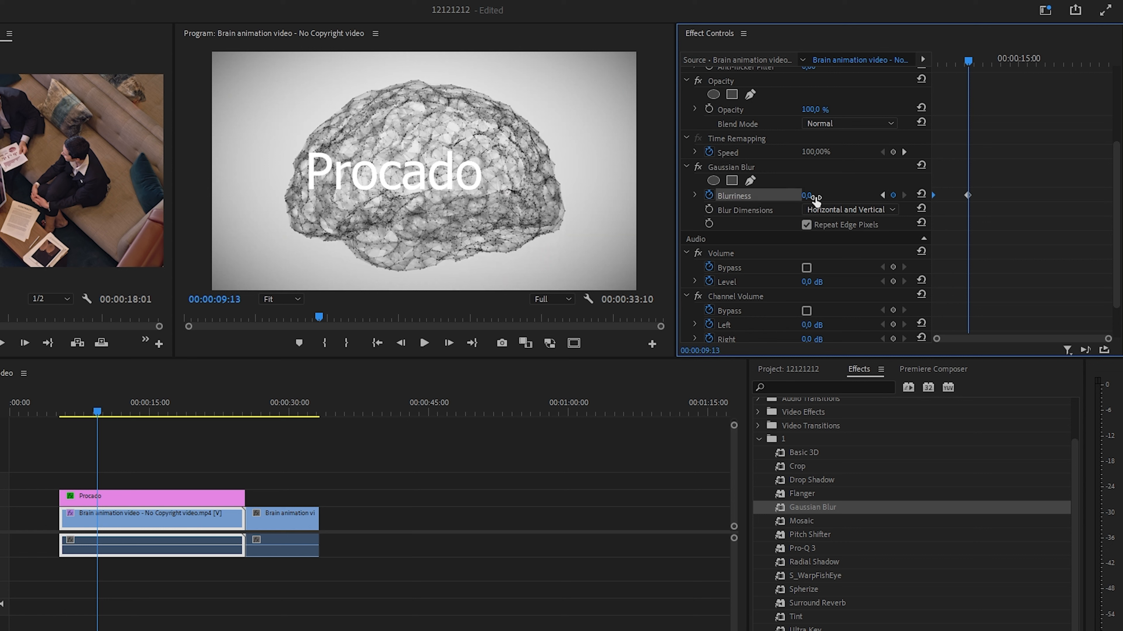
{"action": "left_click_drag", "start_coordinate": [815, 200], "coordinate": [830, 200]}
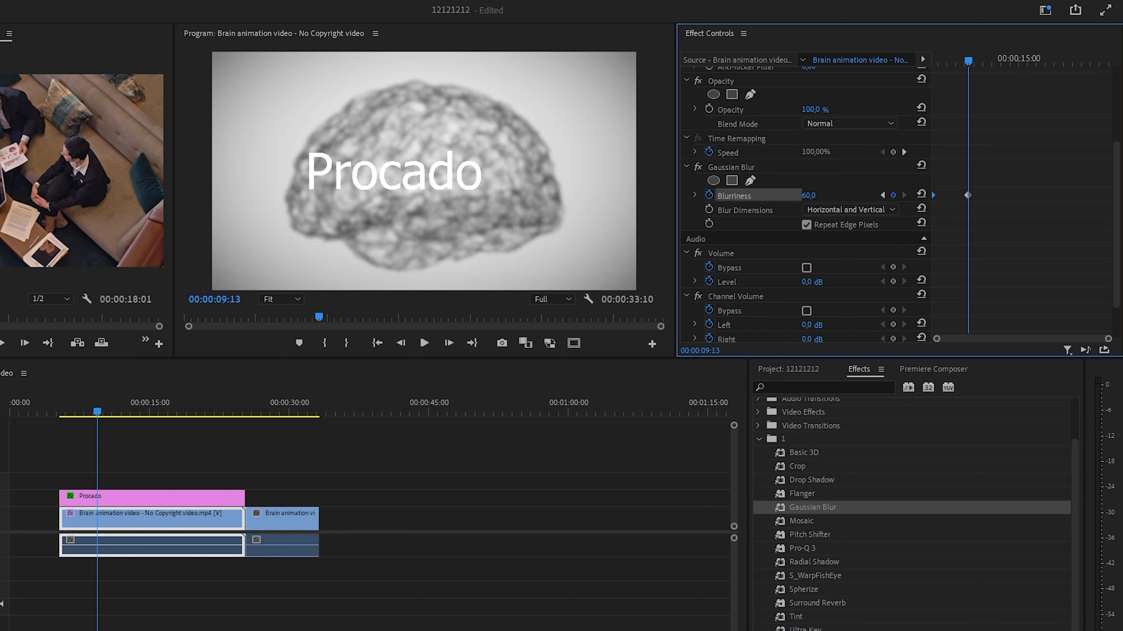
- Move the second Blurriness keyframe earlier to about 00:00:08:05 and play the blur animation from the clip start
{"action": "mouse_move", "coordinate": [967, 198]}
{"action": "left_mouse_down"}
{"action": "mouse_move", "coordinate": [1012, 199]}
{"action": "mouse_move", "coordinate": [958, 200]}
{"action": "left_mouse_up"}
{"action": "left_click", "coordinate": [990, 189]}
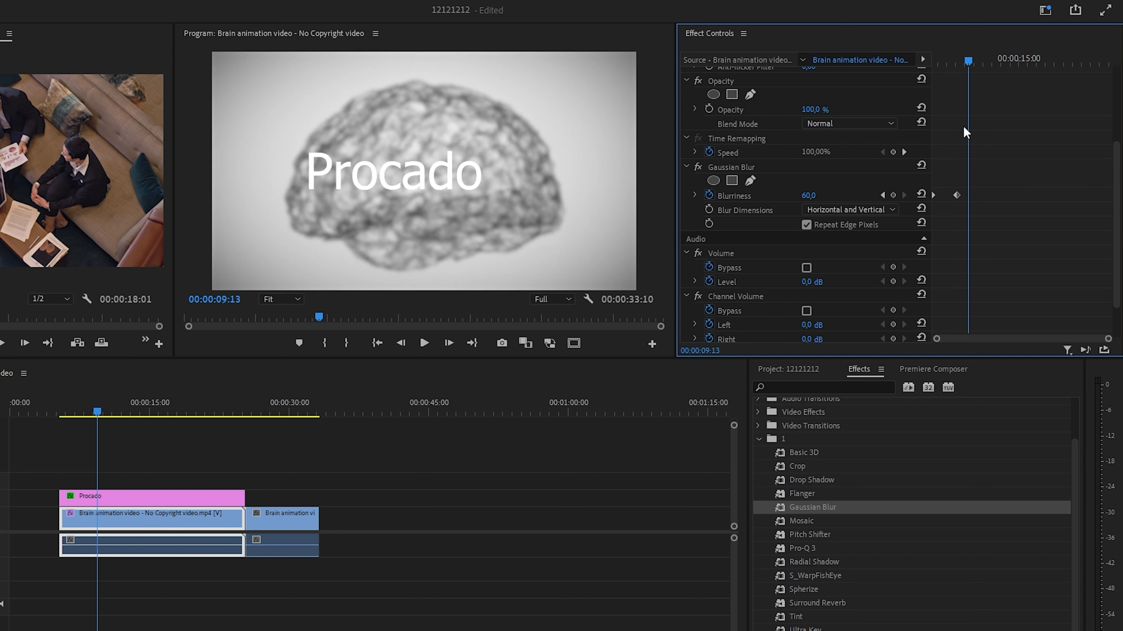
{"action": "left_click_drag", "start_coordinate": [967, 58], "coordinate": [899, 58]}
{"action": "key", "text": "space"}
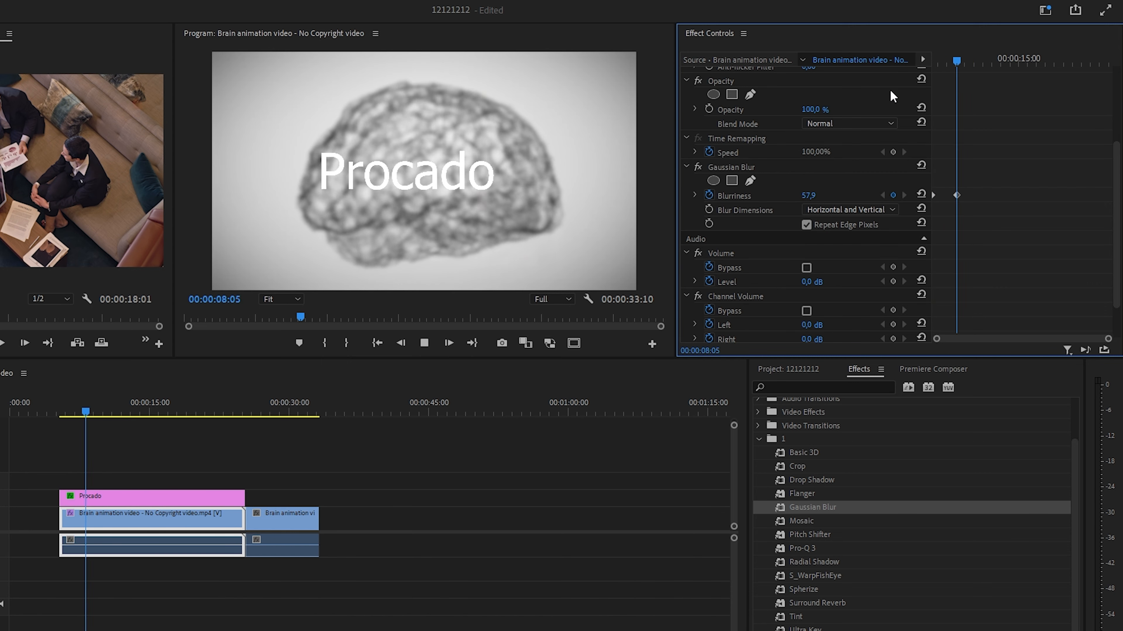
{"action": "key", "text": "space"}
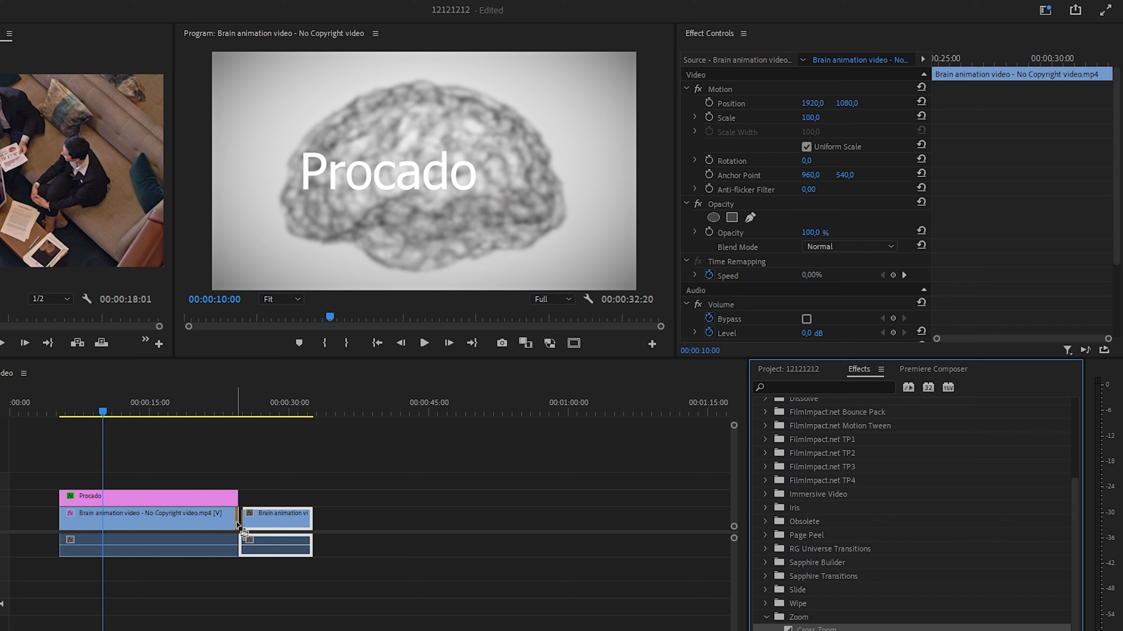
- Add a Cross Zoom transition at the cut between the two brain clips and go to the frames just before it
{"action": "left_click_drag", "start_coordinate": [238, 525], "coordinate": [251, 523]}
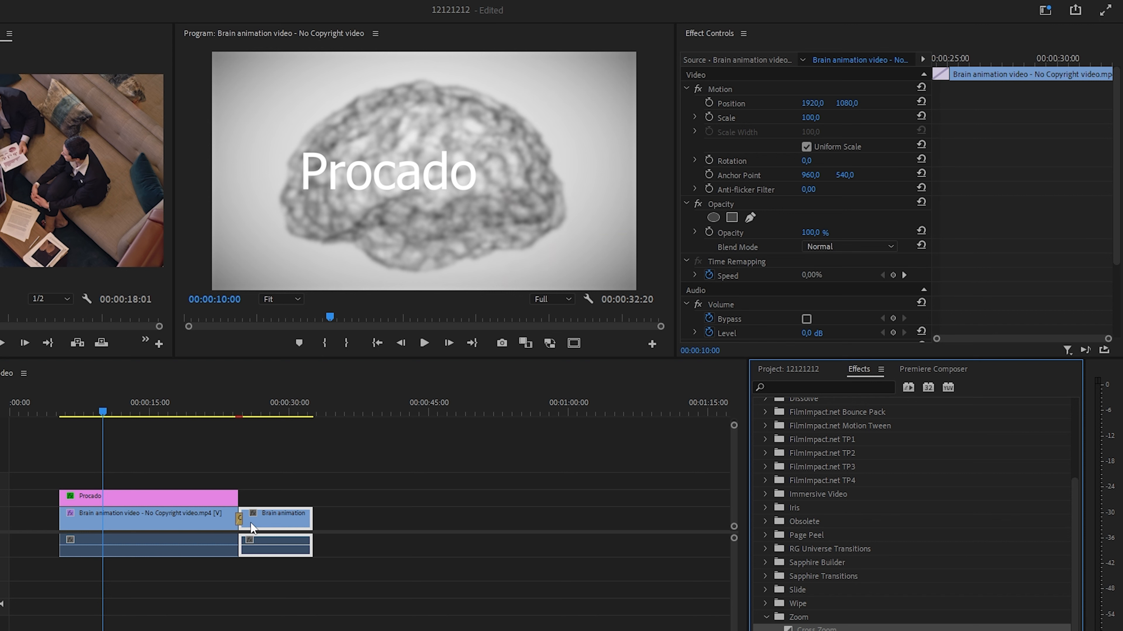
{"action": "scroll", "coordinate": [217, 512], "scroll_direction": "up", "scroll_amount": 1}
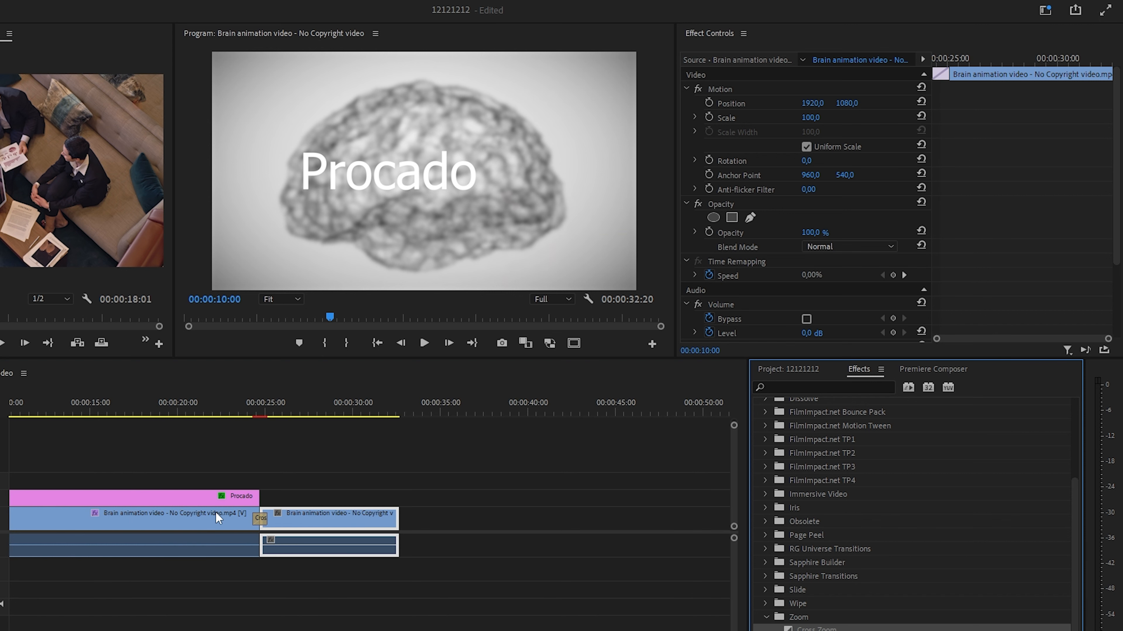
{"action": "scroll", "coordinate": [218, 513], "scroll_direction": "up", "scroll_amount": 3}
{"action": "scroll", "coordinate": [288, 526], "scroll_direction": "right", "scroll_amount": 3}
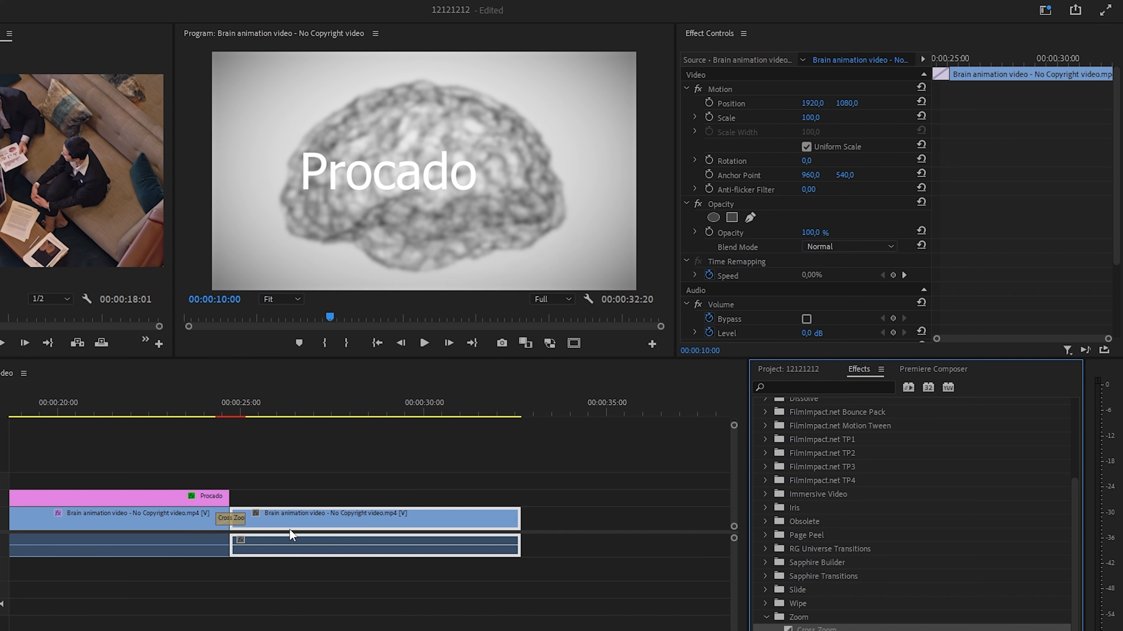
{"action": "mouse_move", "coordinate": [200, 416]}
{"action": "left_mouse_down"}
{"action": "mouse_move", "coordinate": [225, 420]}
{"action": "mouse_move", "coordinate": [191, 426]}
{"action": "left_mouse_up"}
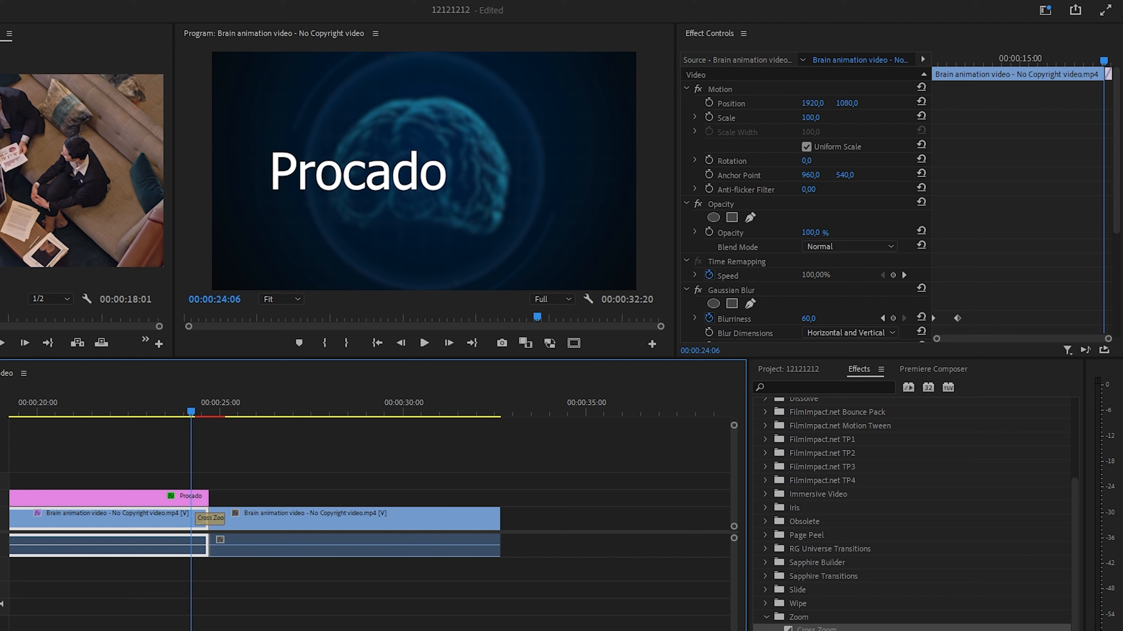
- Replace the Cross Zoom at the cut between the two clips with the default Cross Dissolve and select the new transition
{"action": "left_click", "coordinate": [210, 526]}
{"action": "key", "text": "ctrl+d"}
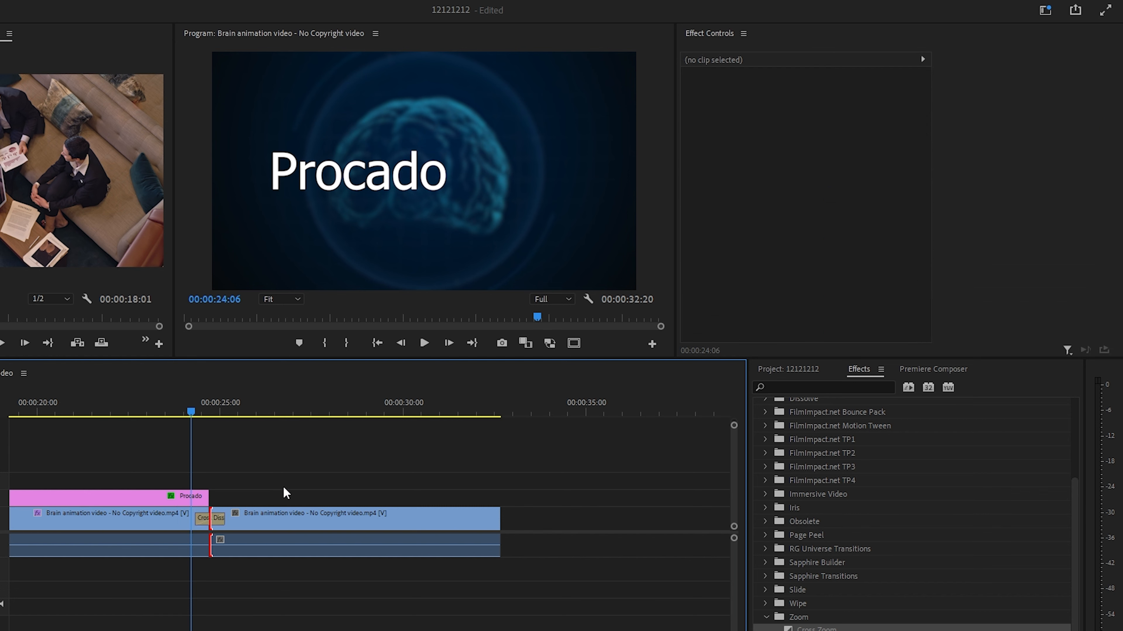
{"action": "left_click", "coordinate": [219, 519]}
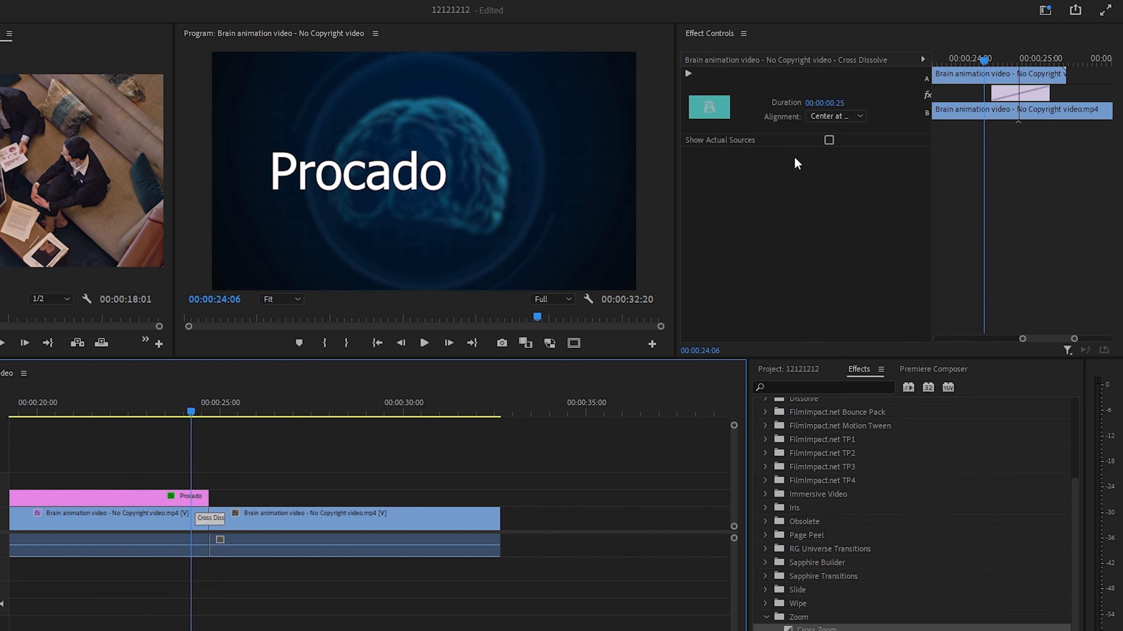
- Adjust the Cross Dissolve's duration to 00:00:00:19, centred at the cut, and play the transition
{"action": "left_click_drag", "start_coordinate": [993, 93], "coordinate": [1044, 94]}
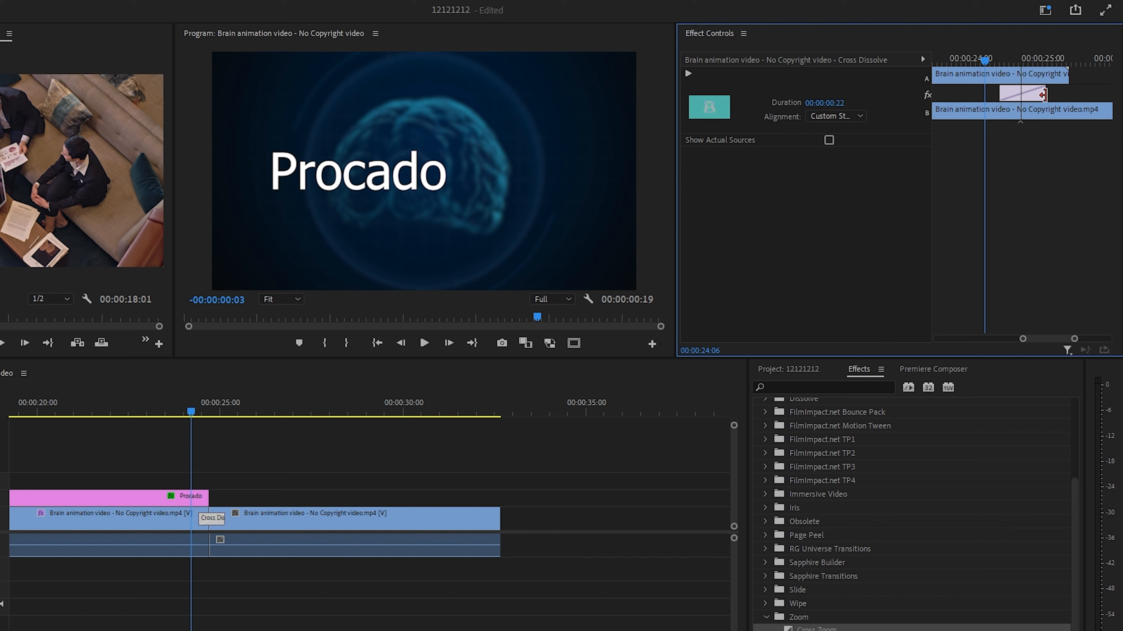
{"action": "left_click_drag", "start_coordinate": [219, 520], "coordinate": [300, 517]}
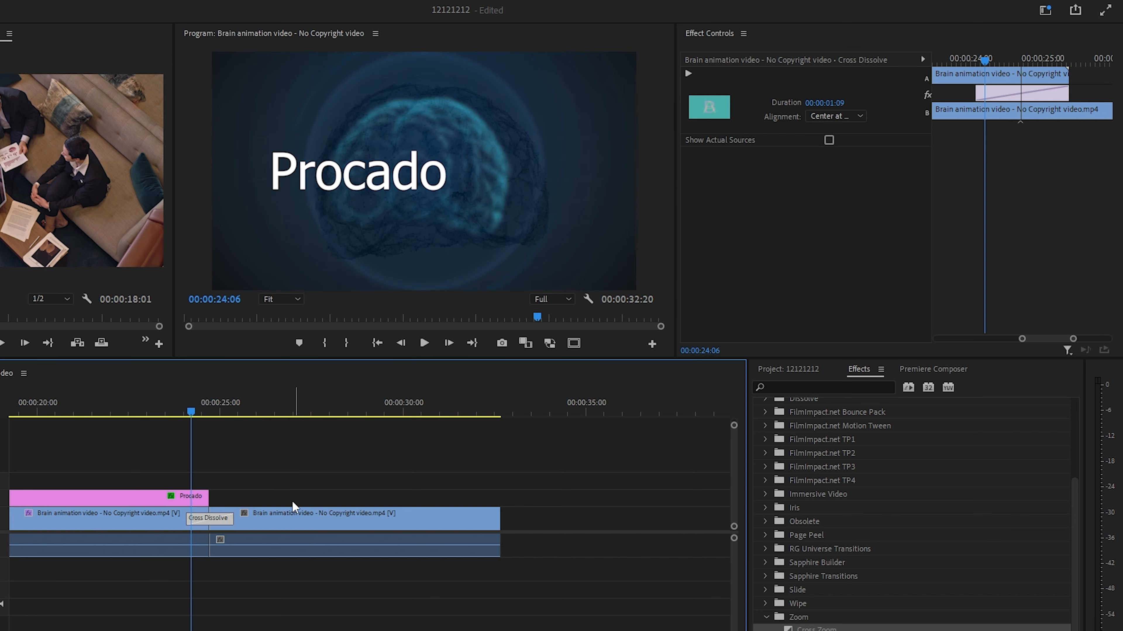
{"action": "left_click_drag", "start_coordinate": [231, 520], "coordinate": [218, 519]}
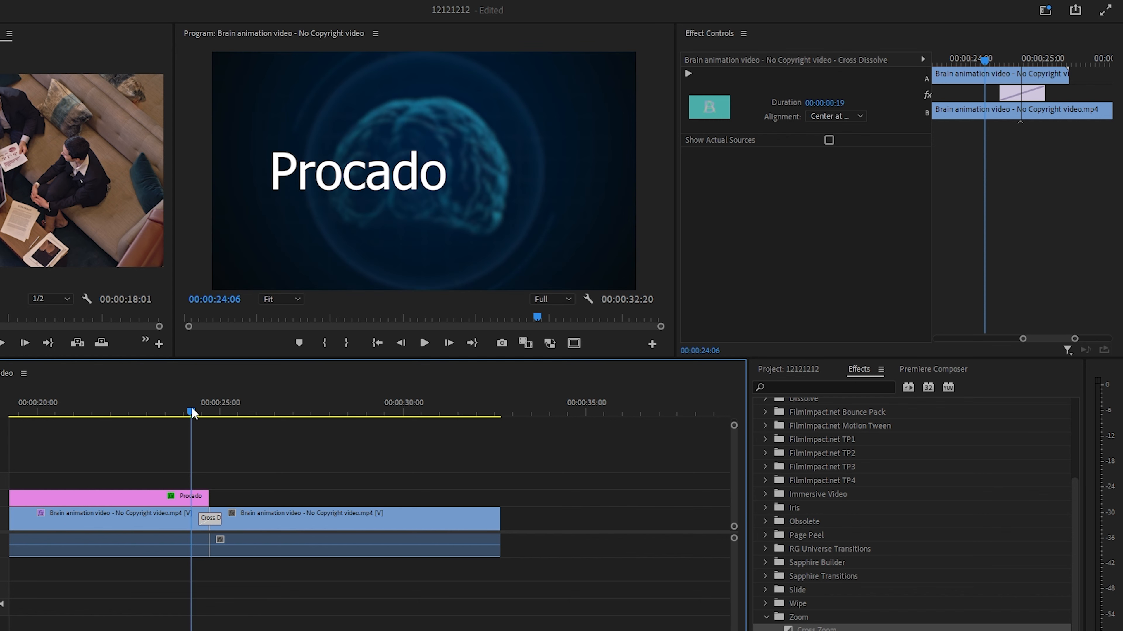
{"action": "key", "text": "space"}
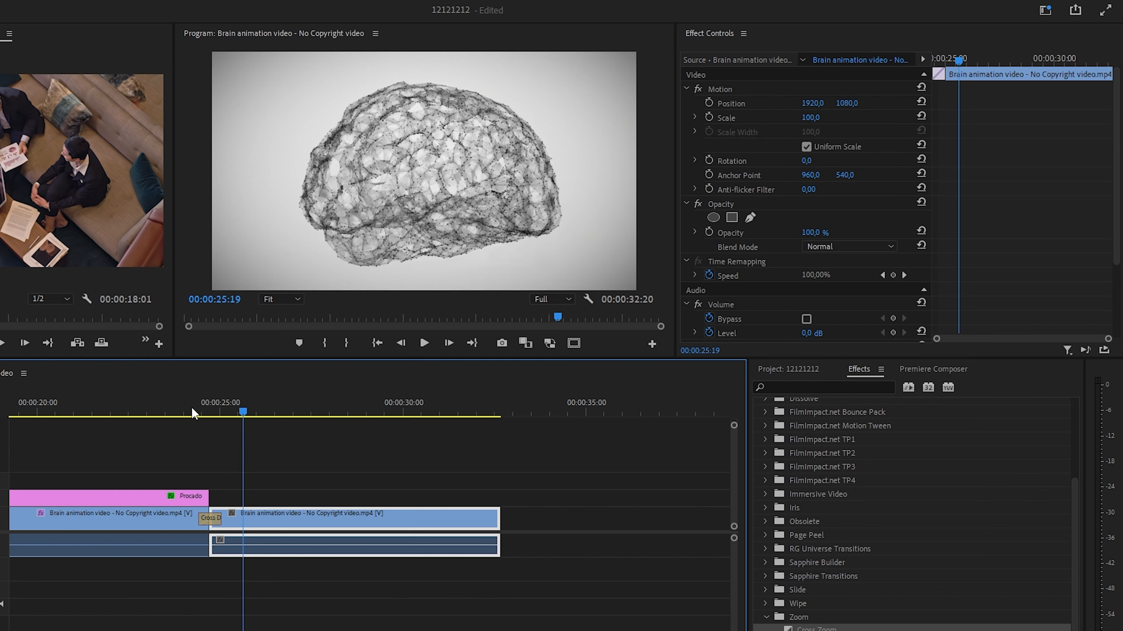
- Mark the range around the Cross Dissolve from 00:00:24:05 to 00:00:25:13 and render it In to Out
{"action": "left_click", "coordinate": [191, 411]}
{"action": "key", "text": "i"}
{"action": "left_click_drag", "start_coordinate": [192, 411], "coordinate": [235, 411]}
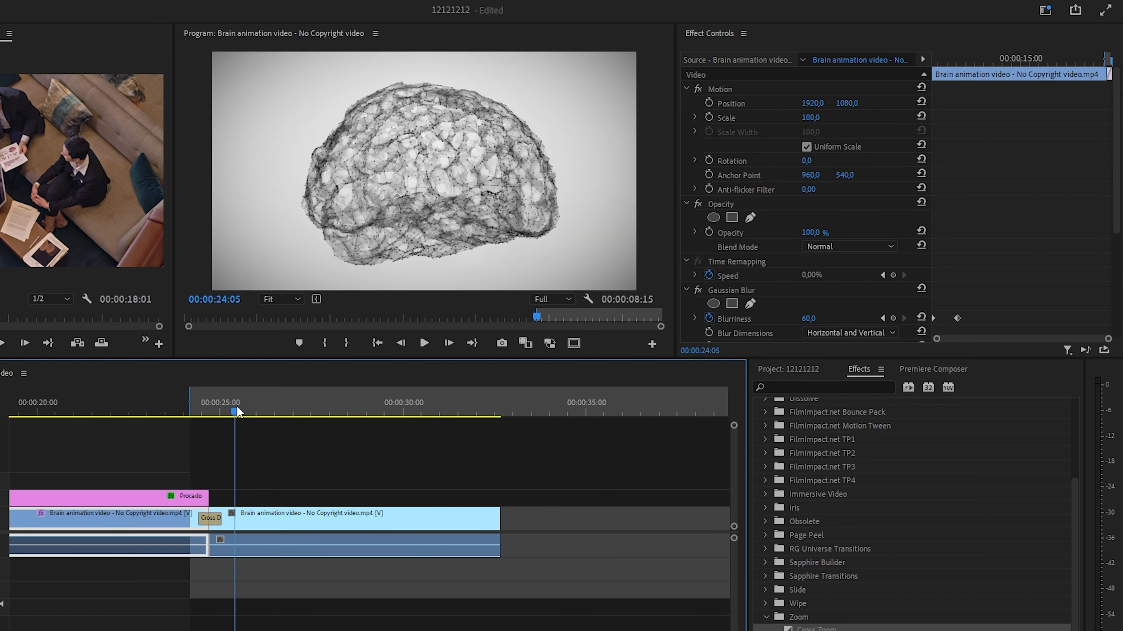
{"action": "key", "text": "o"}
{"action": "left_click", "coordinate": [83, 7]}
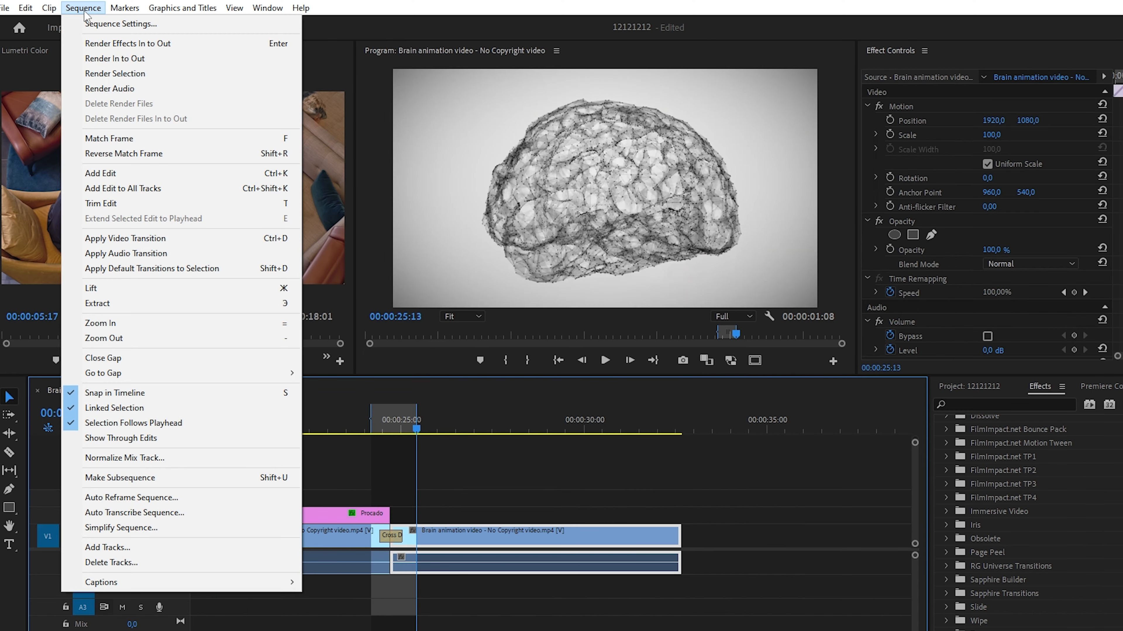
{"action": "left_click", "coordinate": [115, 58]}
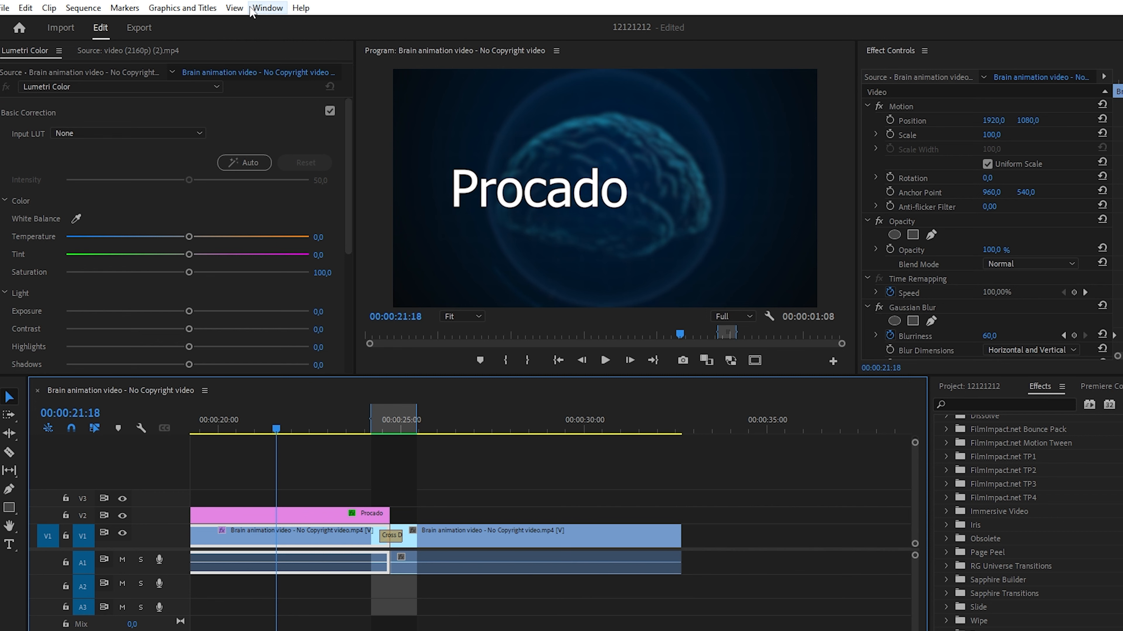
{"action": "left_click", "coordinate": [261, 8]}
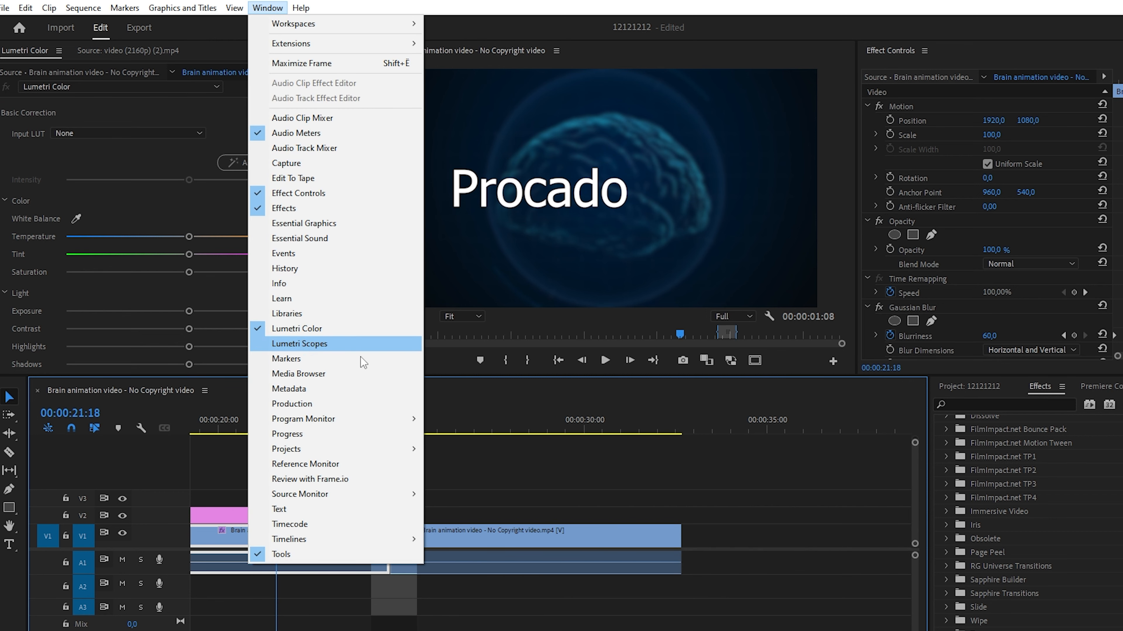
{"action": "left_click", "coordinate": [479, 456]}
{"action": "left_click", "coordinate": [278, 564]}
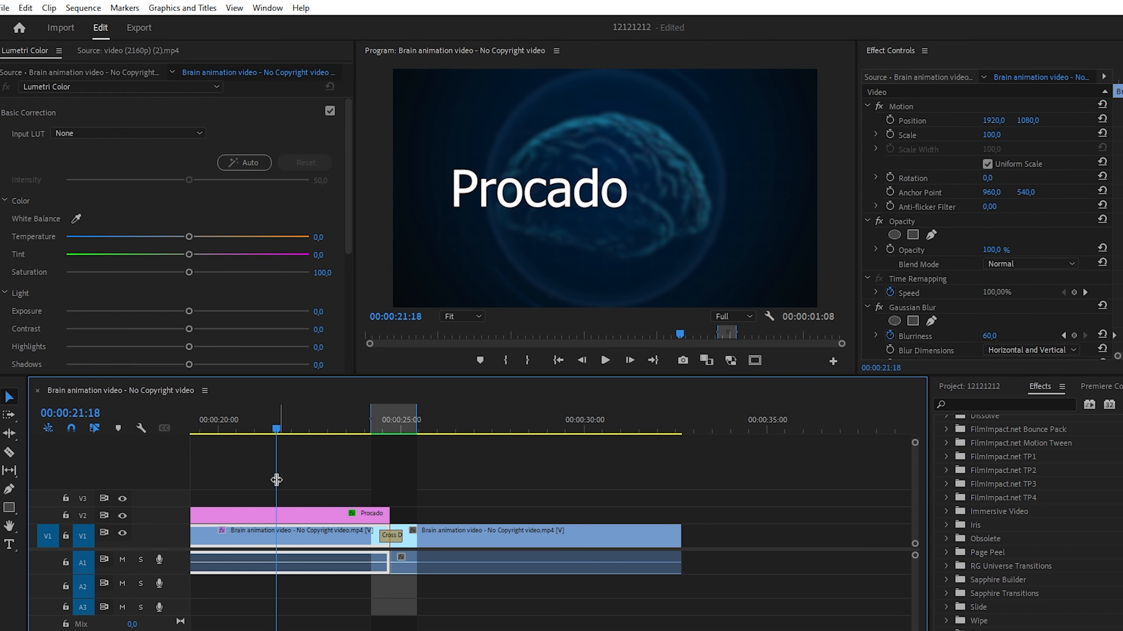
- Grade the first brain clip in Lumetri Color with Exposure -2.7, Contrast 9.6 and Tint 100
{"action": "scroll", "coordinate": [218, 289], "scroll_direction": "down", "scroll_amount": 3}
{"action": "left_click_drag", "start_coordinate": [185, 245], "coordinate": [197, 273]}
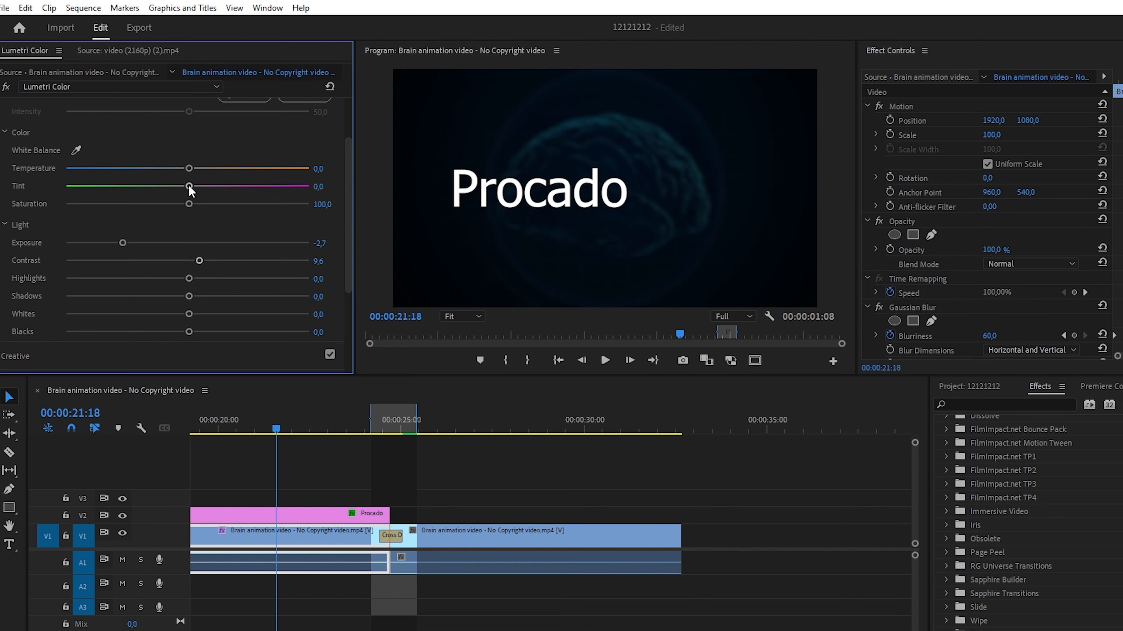
{"action": "left_click_drag", "start_coordinate": [189, 185], "coordinate": [332, 198]}
- Look through the Creative section and the other Lumetri Color sections, returning to Basic Correction
{"action": "scroll", "coordinate": [245, 318], "scroll_direction": "down", "scroll_amount": 3}
{"action": "left_click", "coordinate": [146, 274]}
{"action": "scroll", "coordinate": [34, 223], "scroll_direction": "up", "scroll_amount": 4}
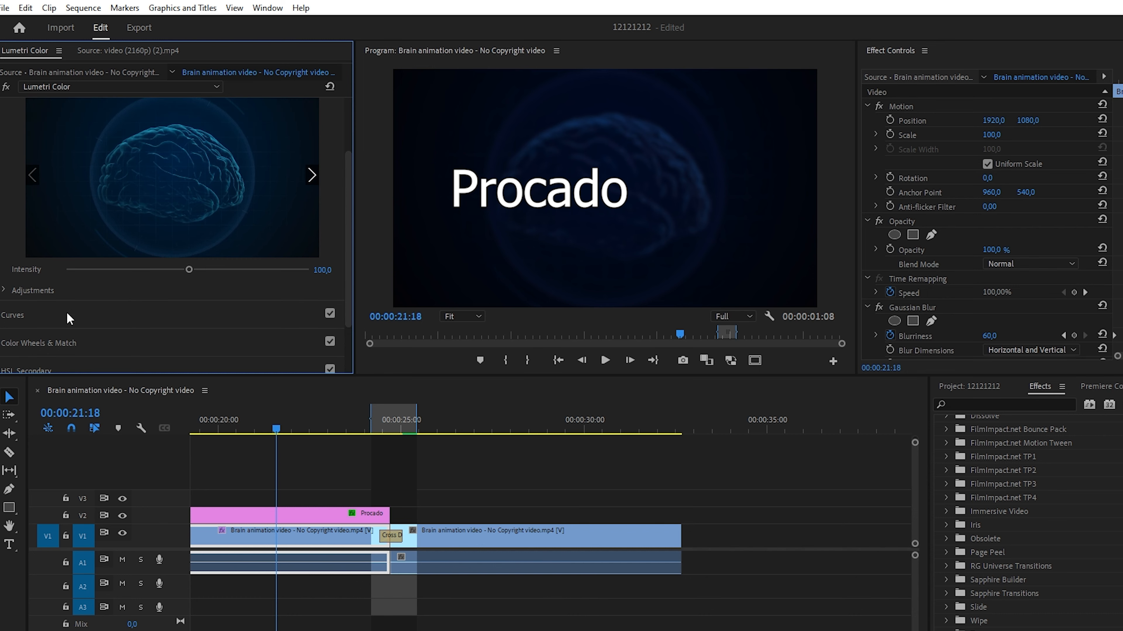
{"action": "left_click", "coordinate": [25, 140]}
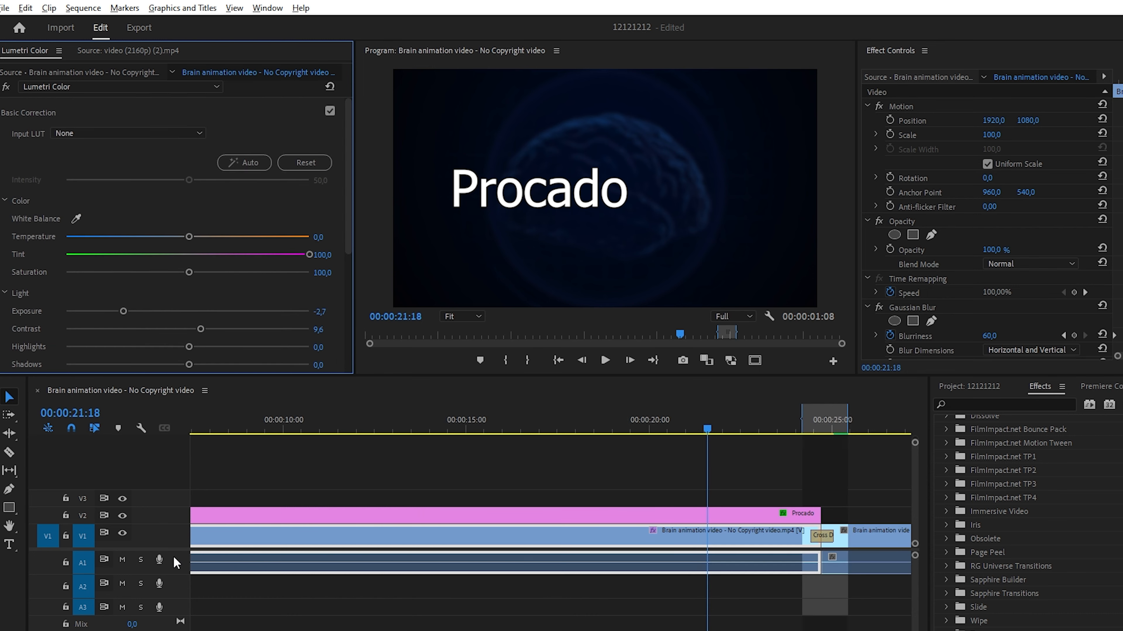
{"action": "scroll", "coordinate": [173, 560], "scroll_direction": "up", "scroll_amount": 4}
{"action": "scroll", "coordinate": [336, 598], "scroll_direction": "up", "scroll_amount": 5}
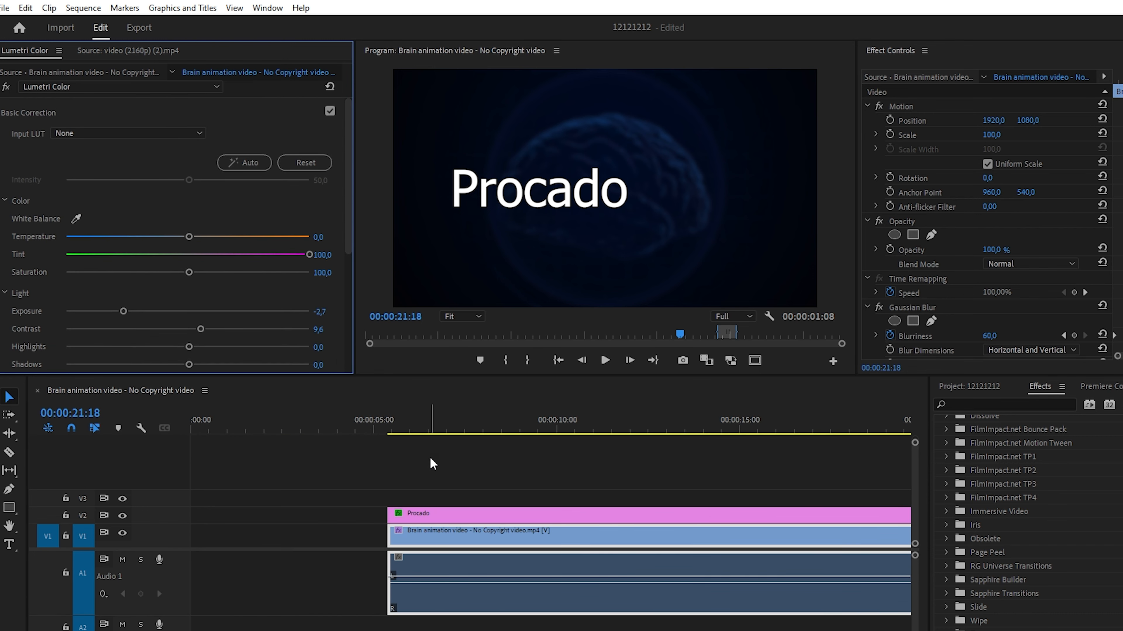
- Go to 00:00:06:15 in the first brain clip and display a widened Essential Sound panel
{"action": "left_click", "coordinate": [428, 427]}
{"action": "mouse_move", "coordinate": [448, 577]}
{"action": "left_mouse_down"}
{"action": "mouse_move", "coordinate": [448, 604]}
{"action": "mouse_move", "coordinate": [448, 578]}
{"action": "mouse_move", "coordinate": [448, 591]}
{"action": "left_mouse_up"}
{"action": "left_click", "coordinate": [267, 8]}
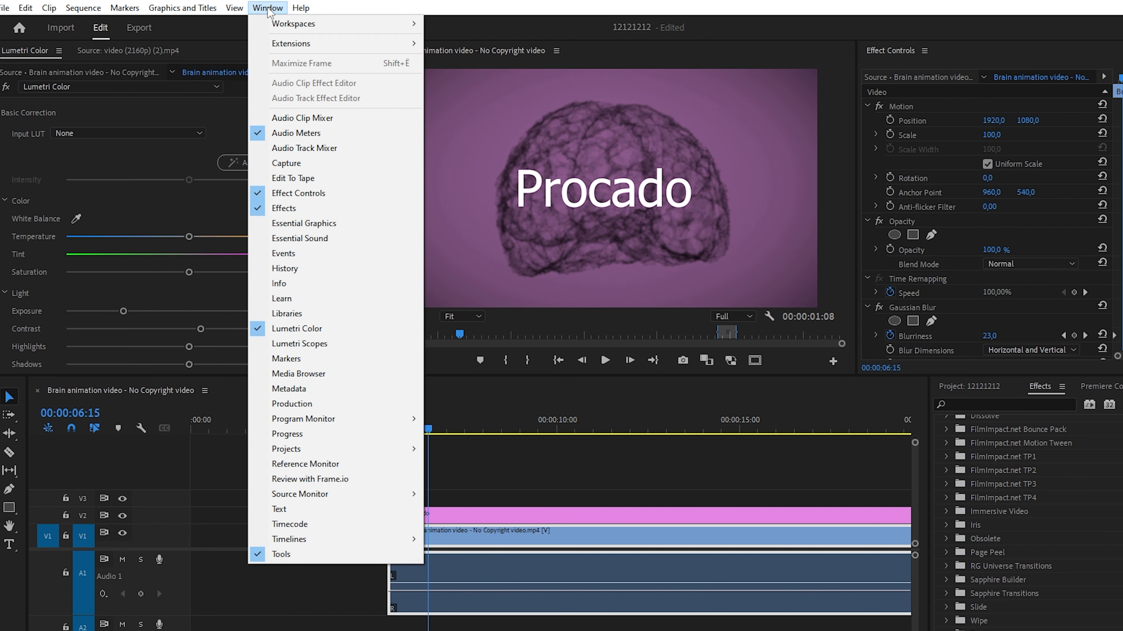
{"action": "left_click", "coordinate": [303, 239]}
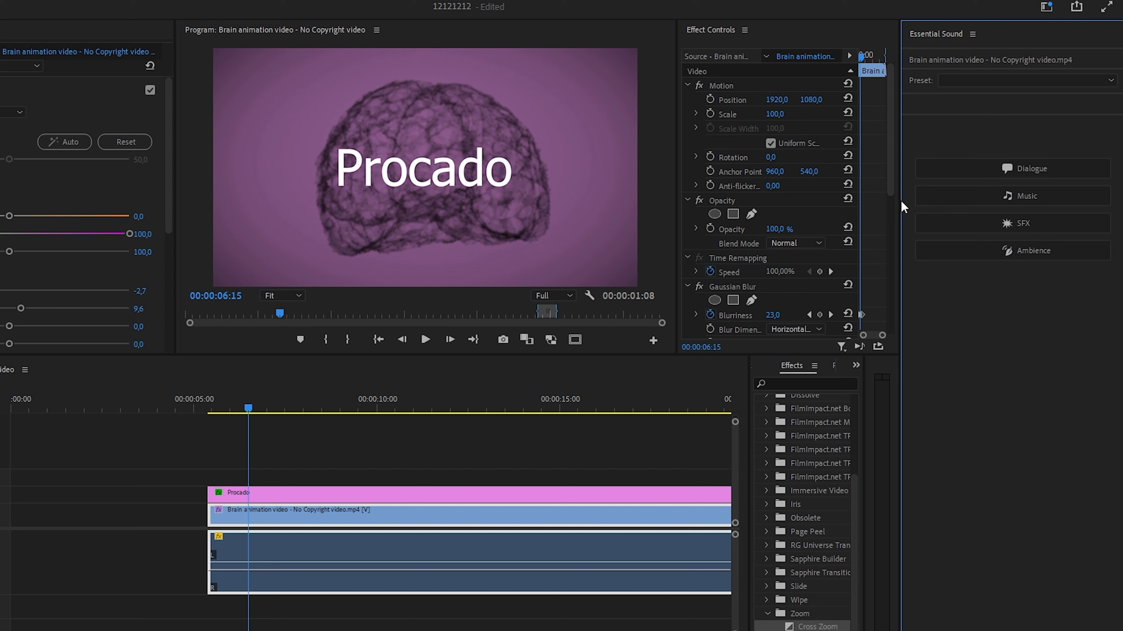
{"action": "left_click_drag", "start_coordinate": [902, 205], "coordinate": [847, 201]}
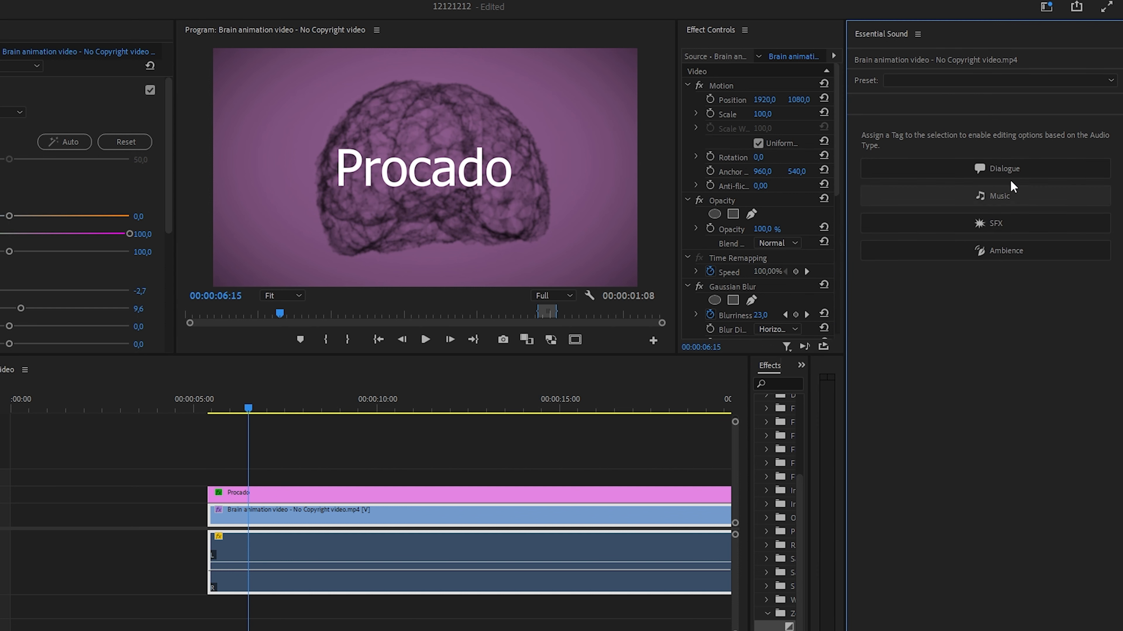
- Tag the first brain clip's audio as Music and apply the Balanced Background Music preset
{"action": "left_click", "coordinate": [979, 201]}
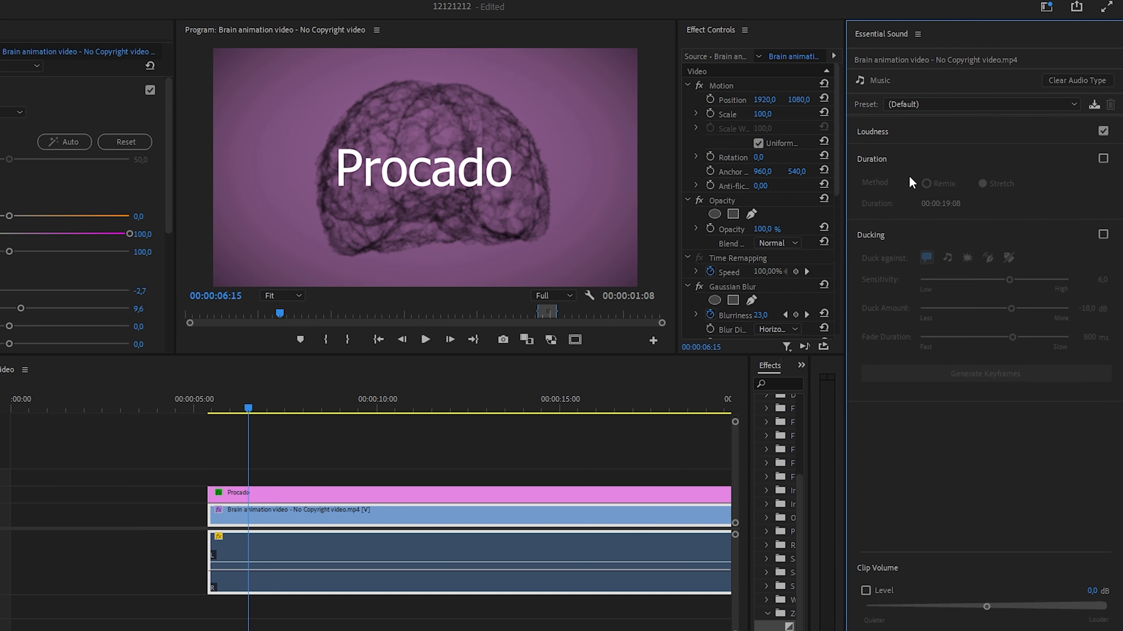
{"action": "left_click", "coordinate": [551, 543]}
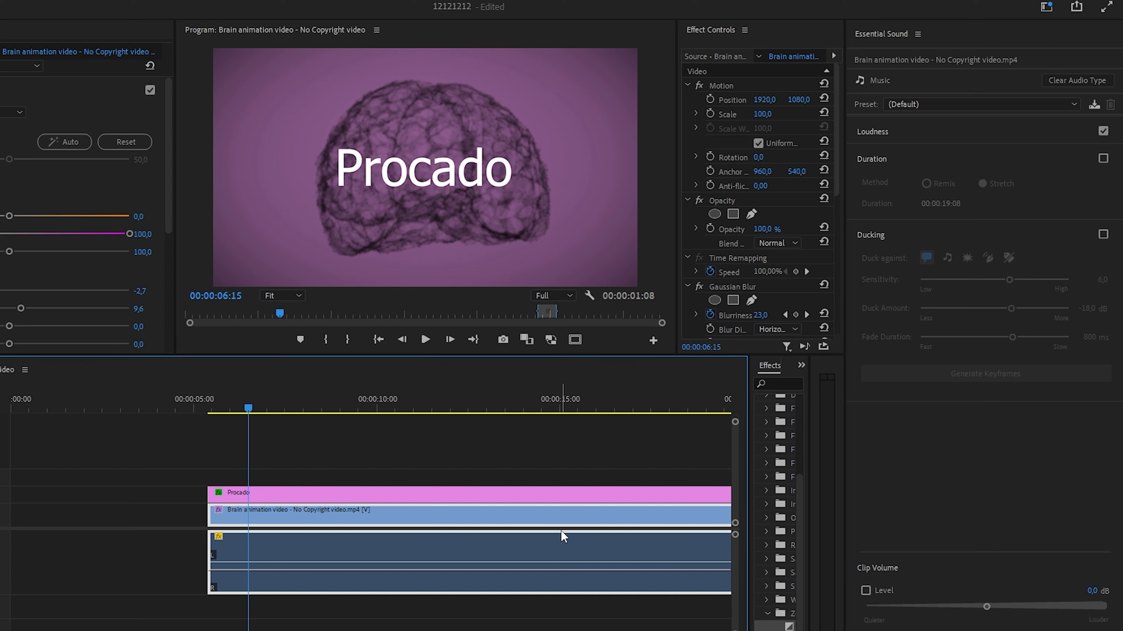
{"action": "left_click", "coordinate": [924, 105]}
{"action": "left_click", "coordinate": [922, 135]}
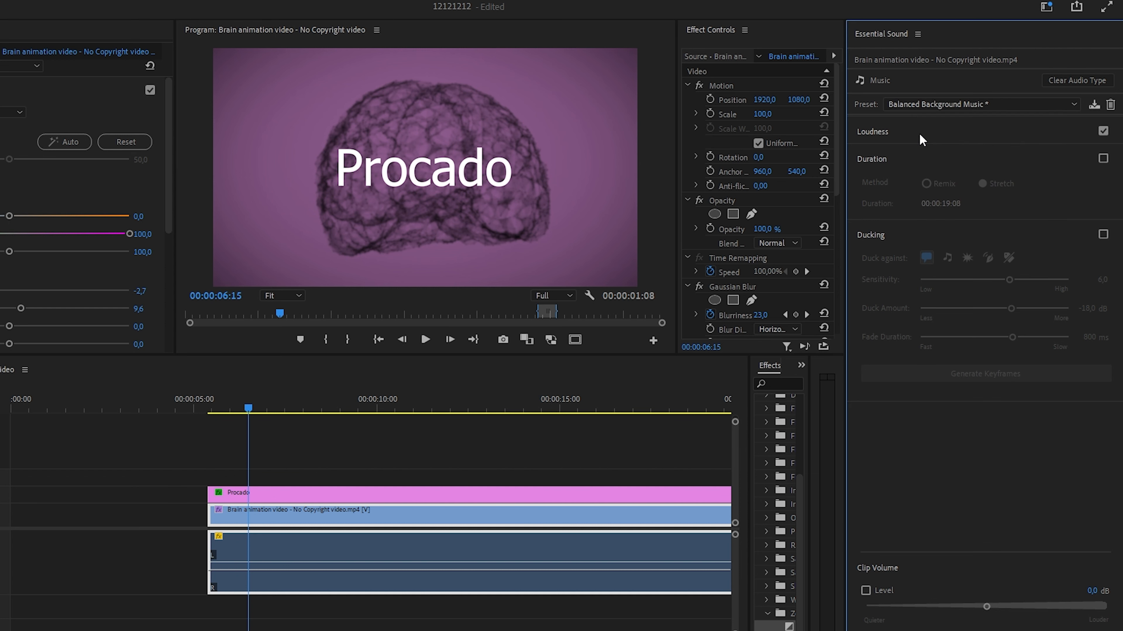
{"action": "left_click", "coordinate": [555, 536]}
- Mark the whole edit from about 00:00:05:08 to 00:00:33:05 as the export range and open the export settings
{"action": "left_click", "coordinate": [276, 471]}
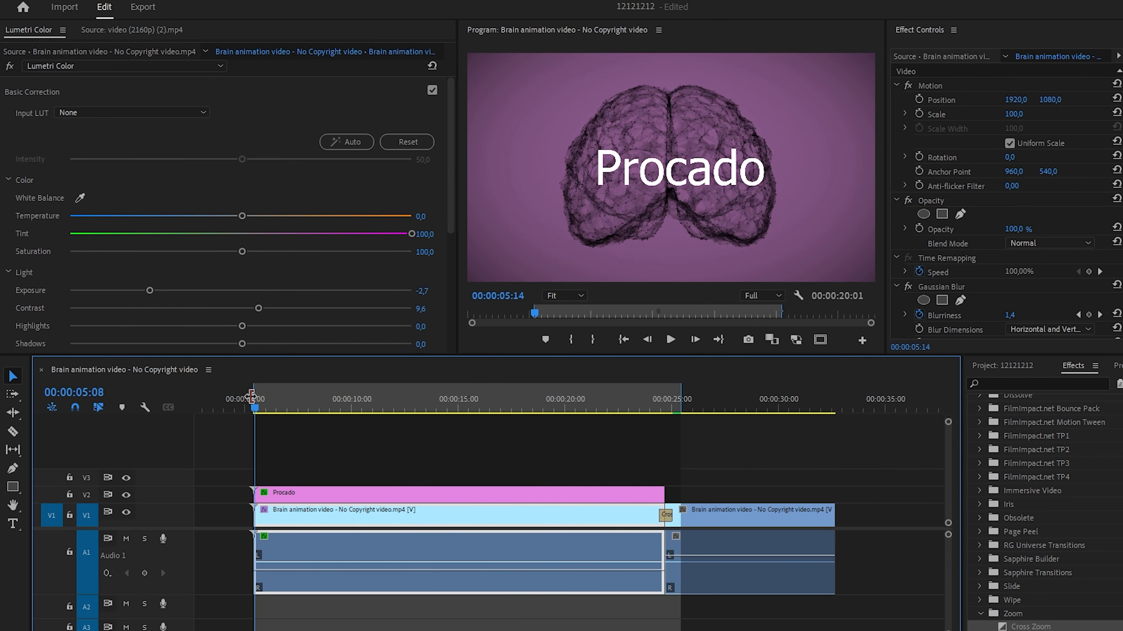
{"action": "left_click", "coordinate": [667, 406]}
{"action": "left_click_drag", "start_coordinate": [765, 405], "coordinate": [846, 414]}
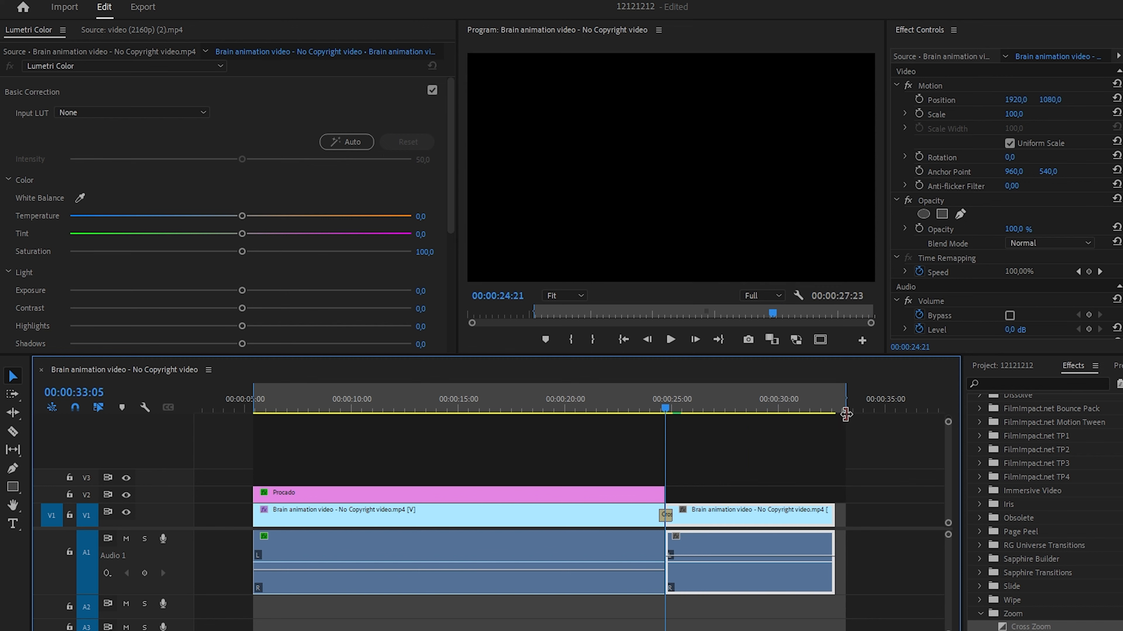
{"action": "key", "text": "ctrl+m"}
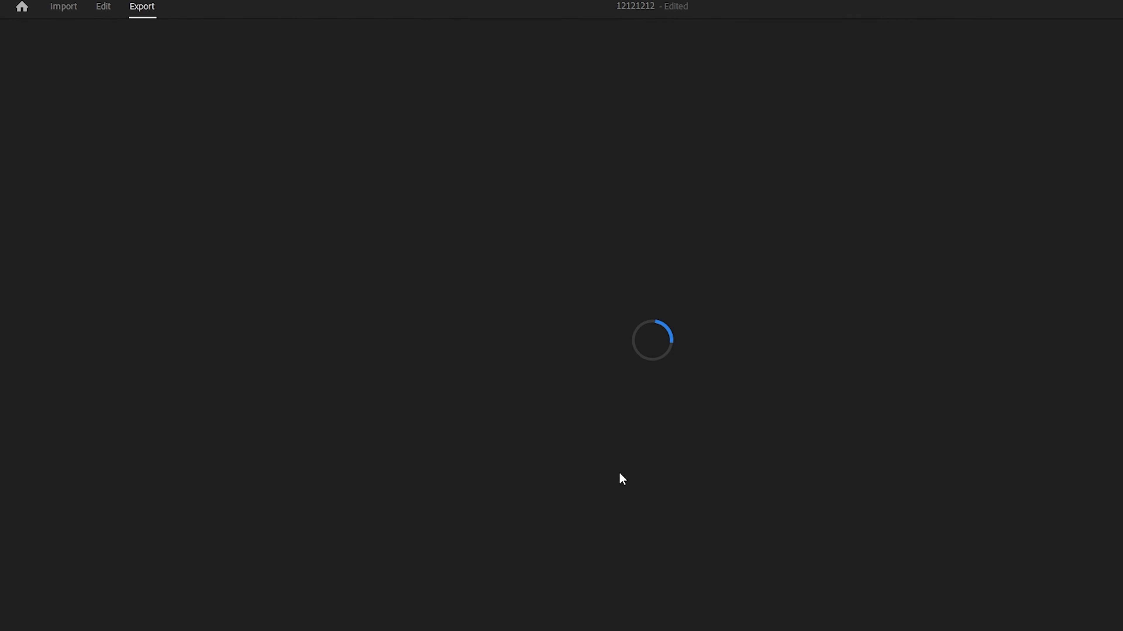